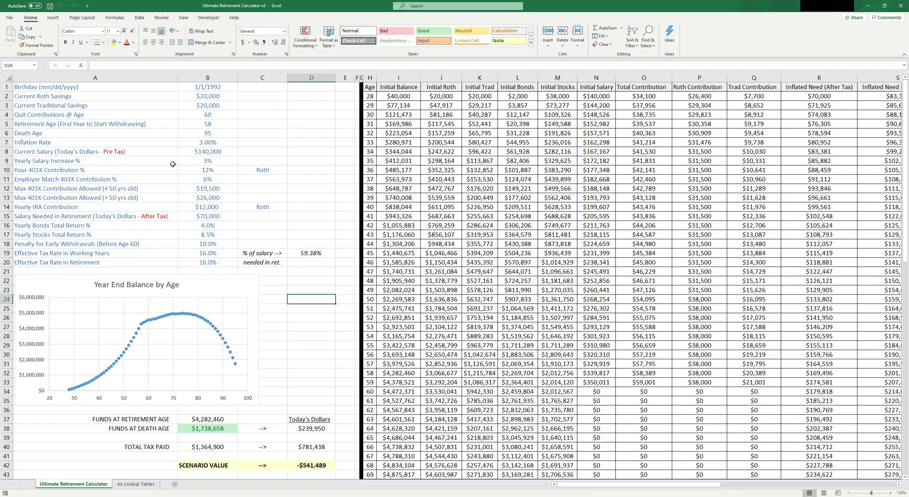
# Step: Highlight the input labels and the column of input values to review them
pyautogui.moveTo(36, 88); pyautogui.dragTo(223, 258)
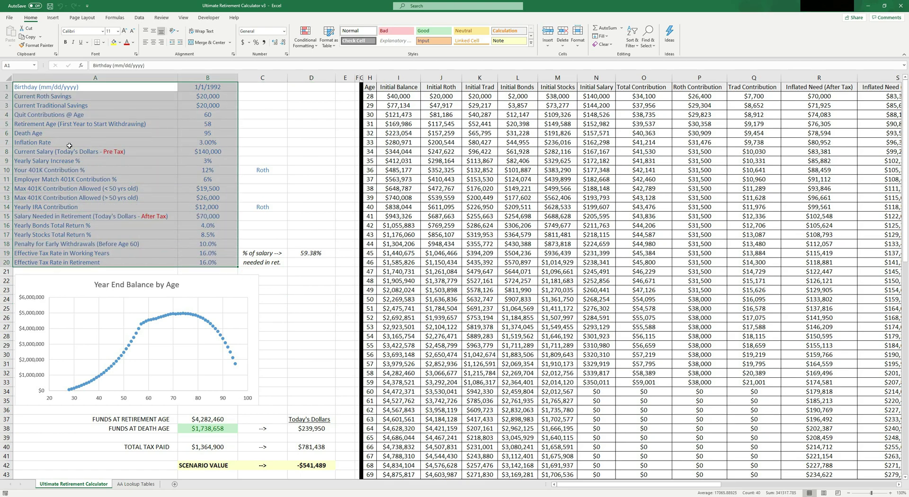
pyautogui.click(271, 105)
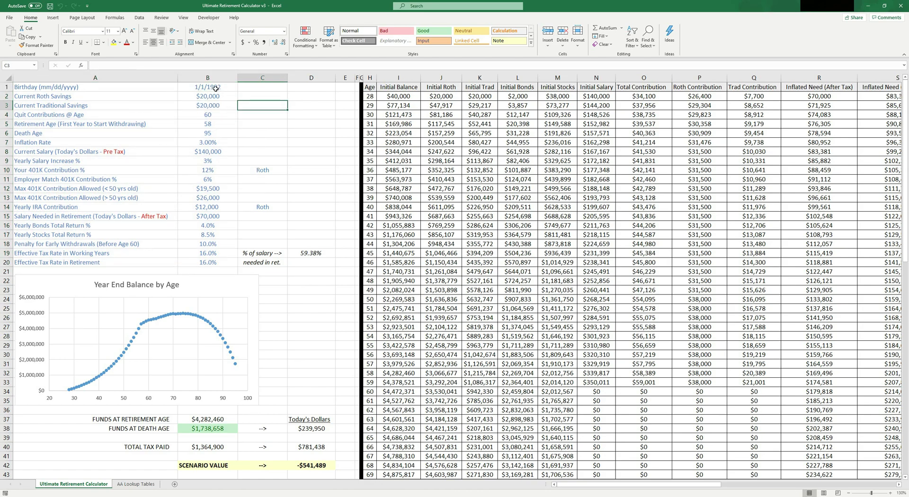
pyautogui.moveTo(209, 87); pyautogui.dragTo(211, 265)
pyautogui.moveTo(212, 95); pyautogui.dragTo(212, 113)
# Step: Show the Roth and Traditional choices for the 401K contribution type in C10, leaving it as Roth
pyautogui.click(272, 170)
pyautogui.click(290, 171)
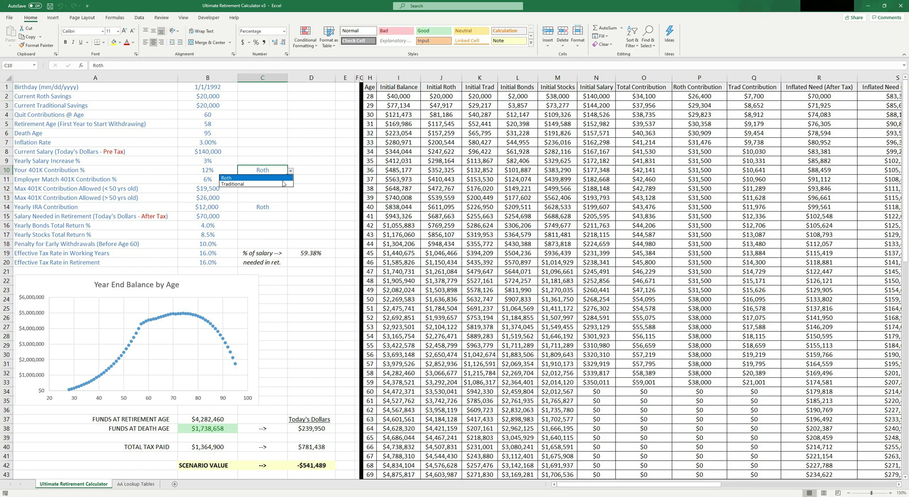
pyautogui.click(273, 178)
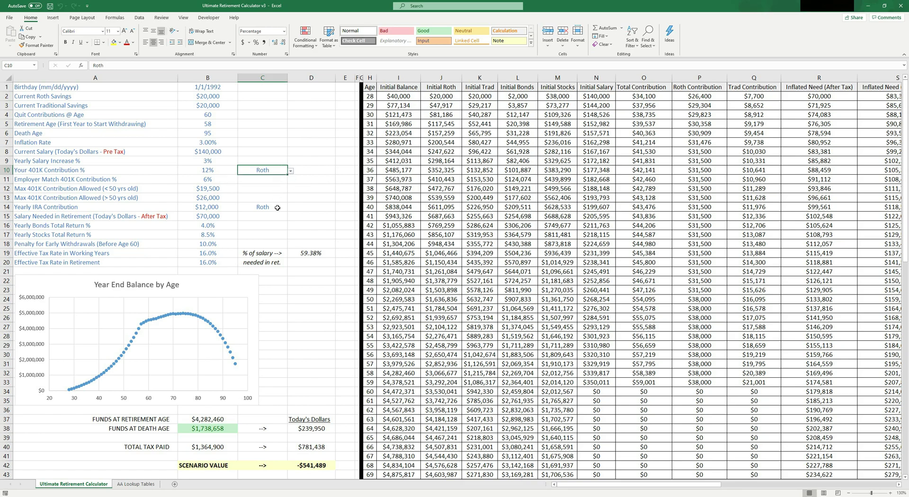
pyautogui.click(277, 208)
pyautogui.click(265, 171)
pyautogui.click(291, 170)
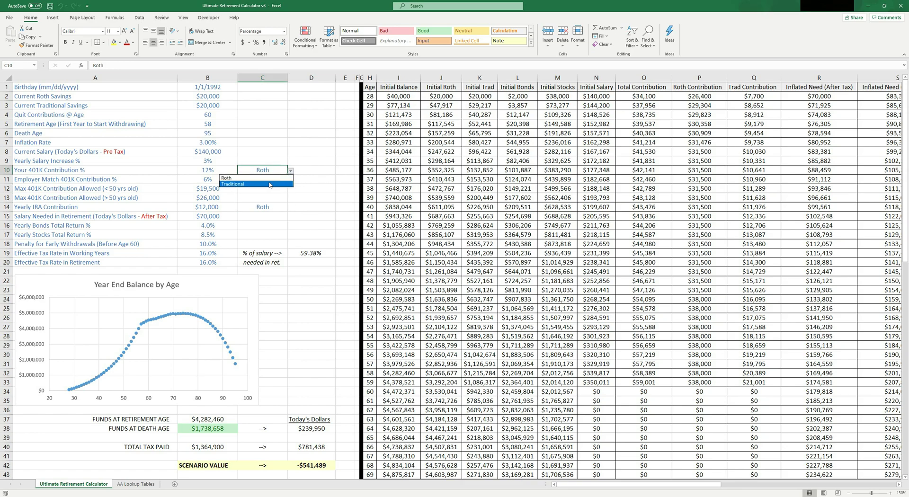
pyautogui.click(282, 171)
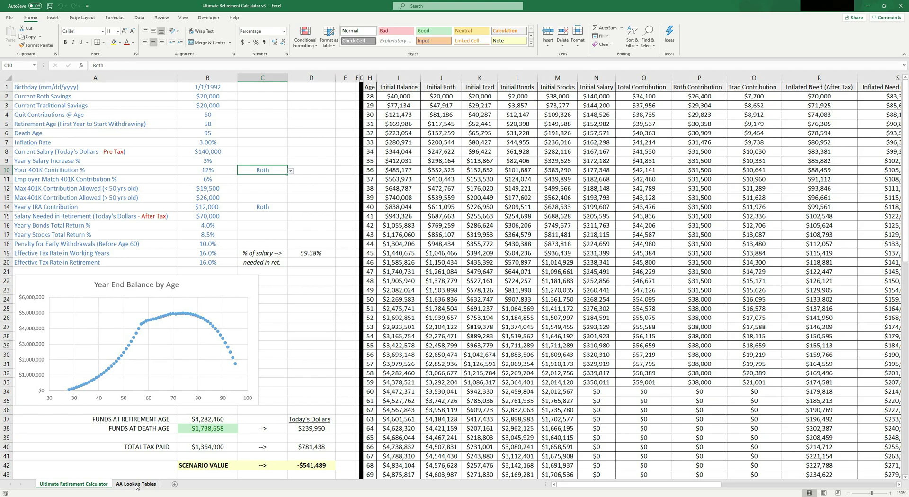
# Step: On the AA Lookup Tables sheet, highlight the Bonds, Stock and Age columns
pyautogui.click(136, 485)
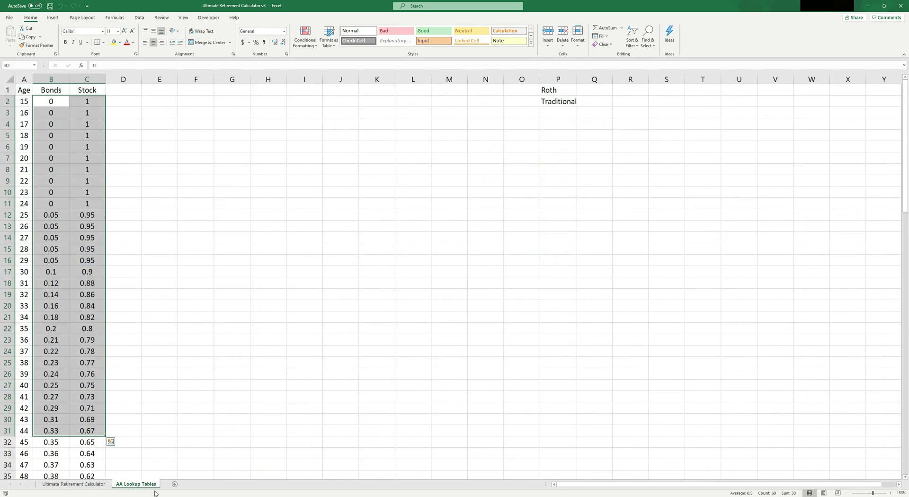
pyautogui.click(153, 247)
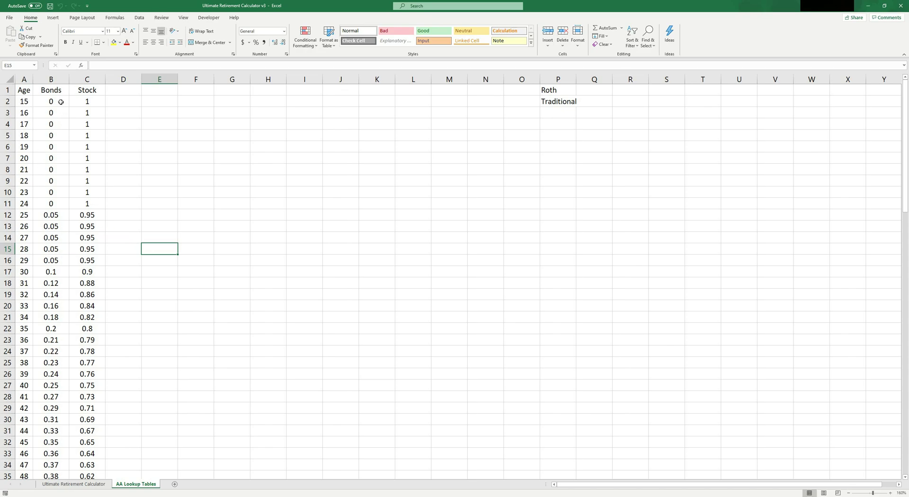
pyautogui.click(62, 79)
pyautogui.click(87, 79)
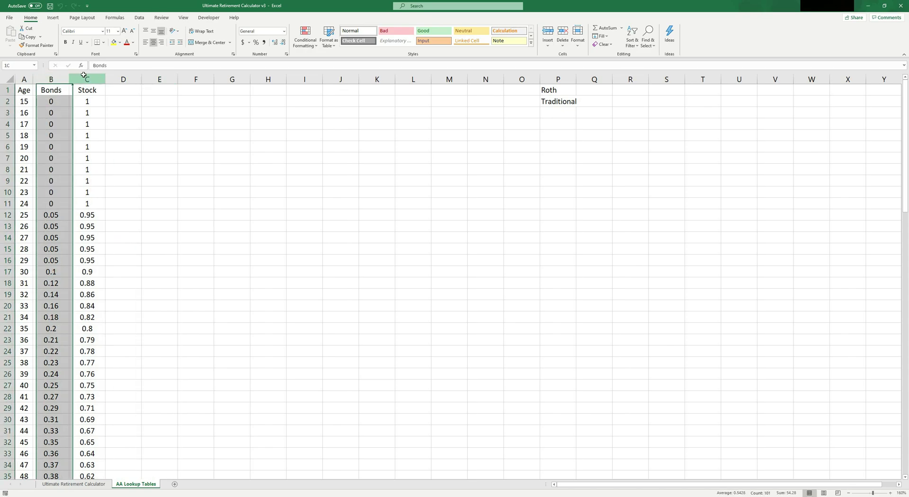
pyautogui.click(178, 126)
pyautogui.scroll(-3, 71, 209)
pyautogui.scroll(3, 75, 201)
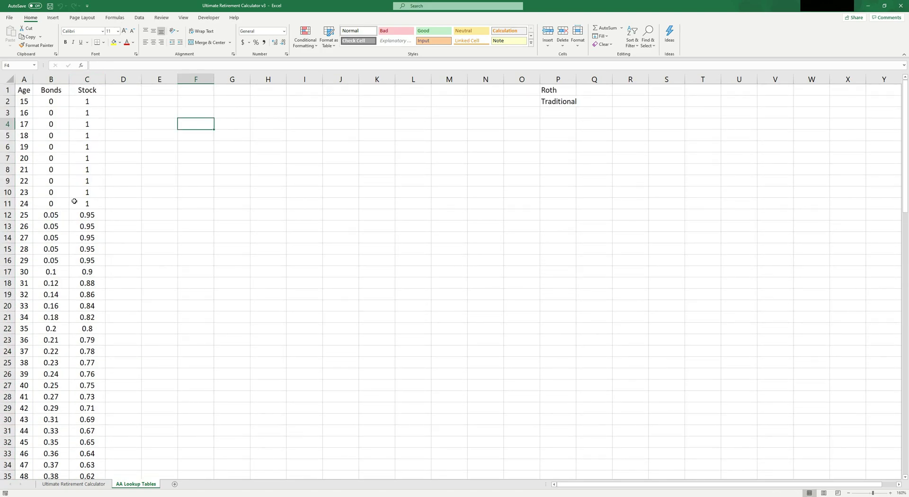
pyautogui.click(23, 77)
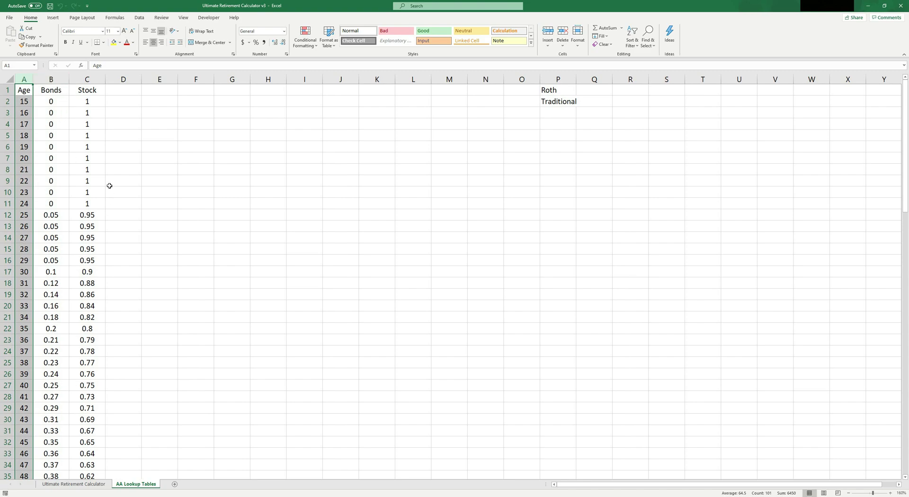
pyautogui.click(208, 104)
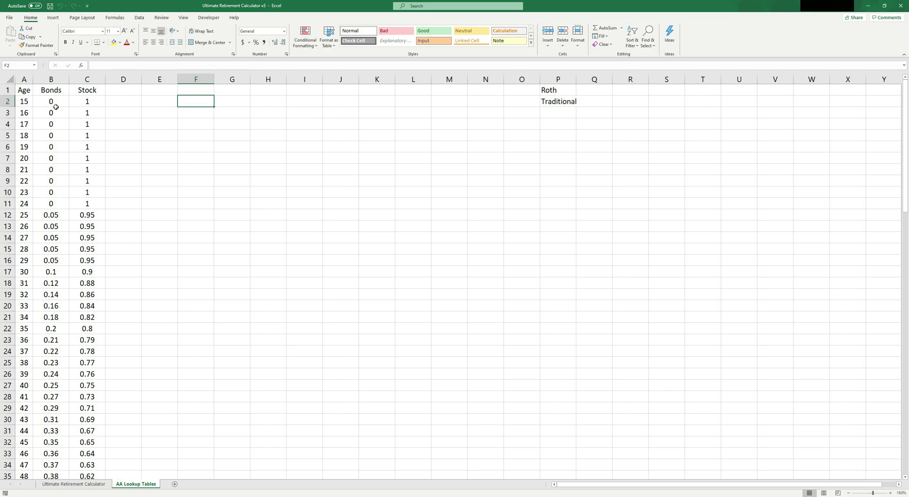
# Step: Review allocations for ages 15–33, highlighting the age 30 split of 0.1 bonds and 0.9 stock
pyautogui.scroll(-10, 55, 107)
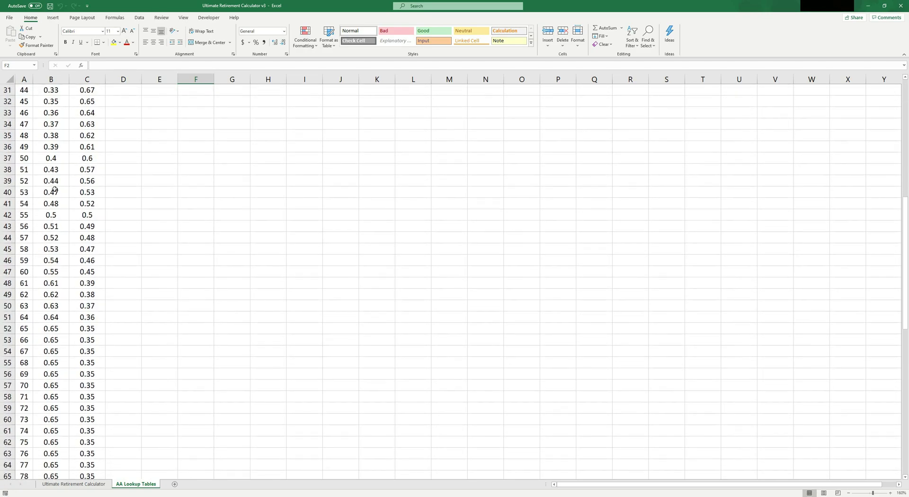
pyautogui.scroll(-4, 55, 189)
pyautogui.scroll(-2, 52, 234)
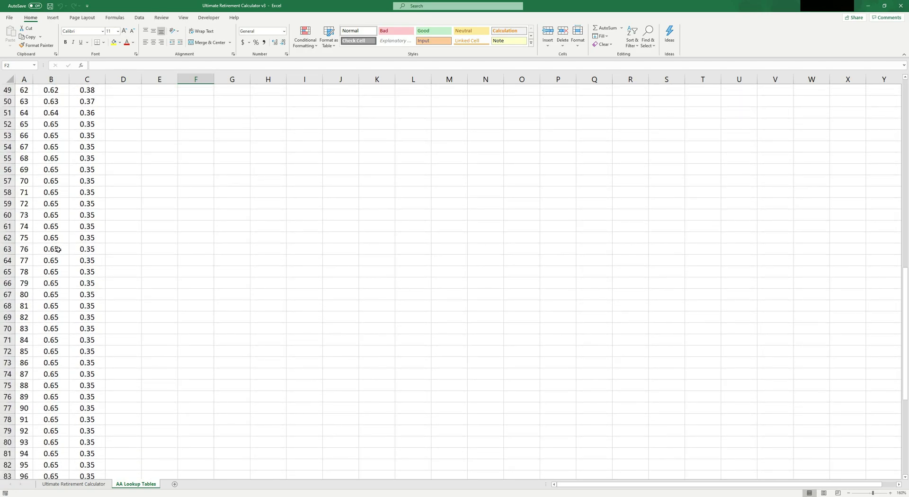
pyautogui.scroll(-9, 55, 258)
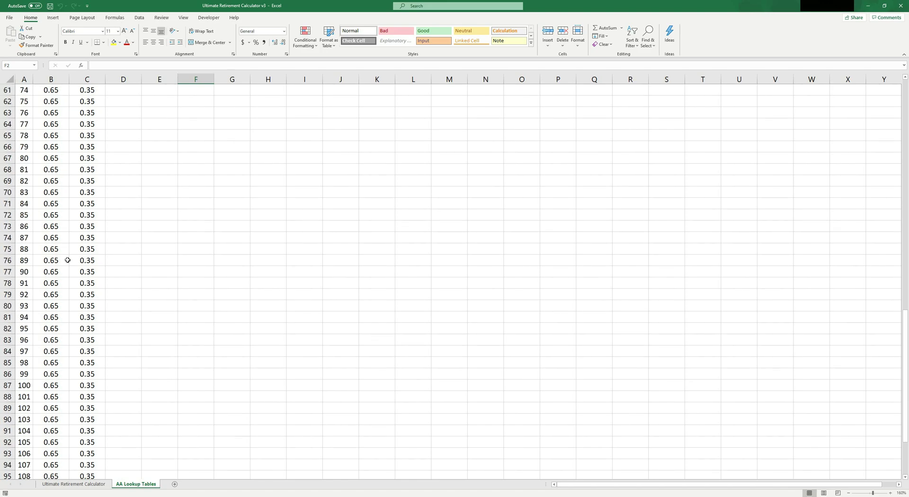
pyautogui.scroll(20, 66, 153)
pyautogui.moveTo(42, 98)
pyautogui.mouseDown()
pyautogui.moveTo(85, 124)
pyautogui.moveTo(99, 262)
pyautogui.moveTo(93, 306)
pyautogui.mouseUp()
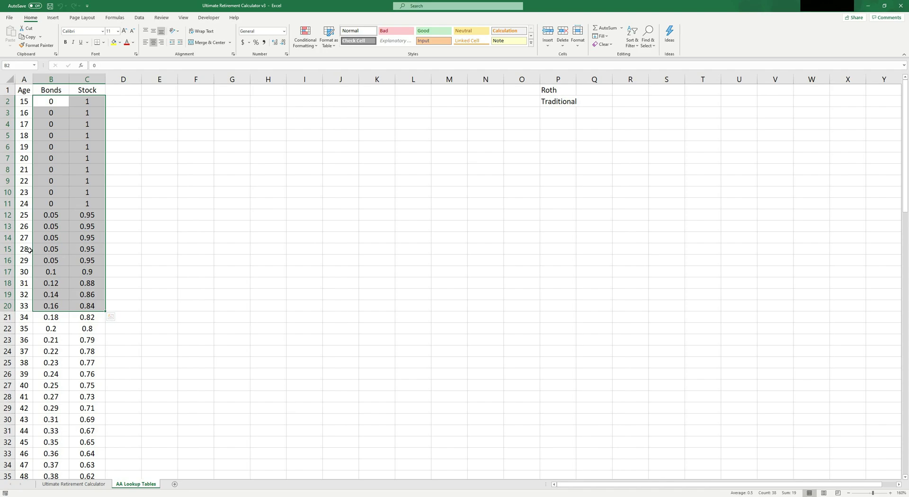
pyautogui.click(53, 269)
pyautogui.moveTo(53, 269); pyautogui.dragTo(86, 271)
pyautogui.click(52, 271)
pyautogui.click(87, 272)
pyautogui.click(52, 271)
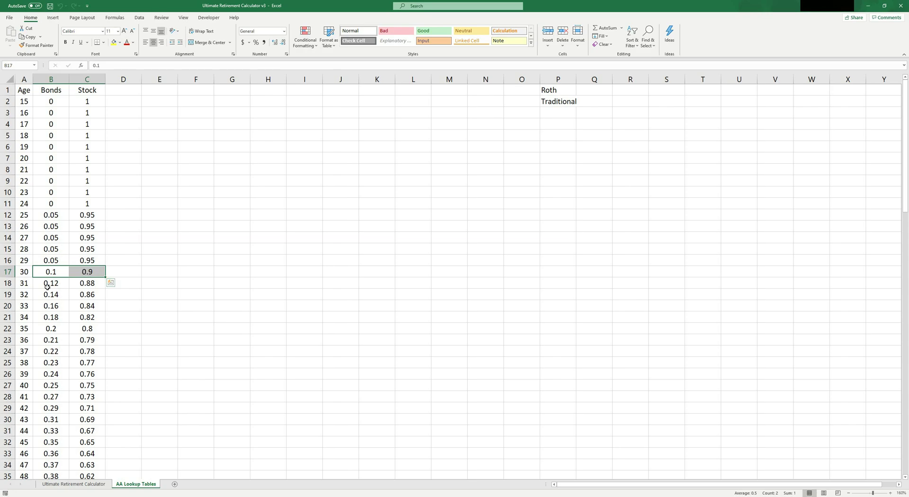
pyautogui.scroll(-9, 149, 301)
pyautogui.scroll(-4, 150, 301)
pyautogui.scroll(13, 140, 237)
# Step: Back on the calculator sheet, set Salary Needed in Retirement (B15) to $50,000
pyautogui.click(73, 483)
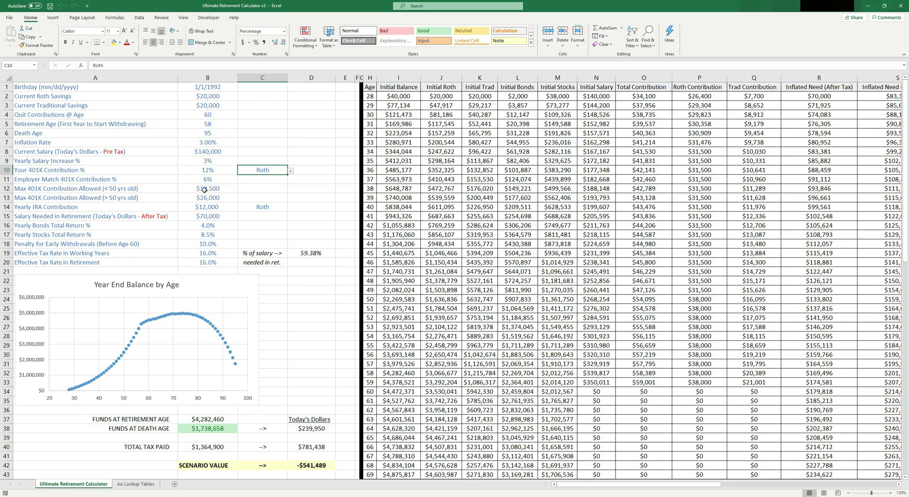
pyautogui.moveTo(201, 87); pyautogui.dragTo(207, 262)
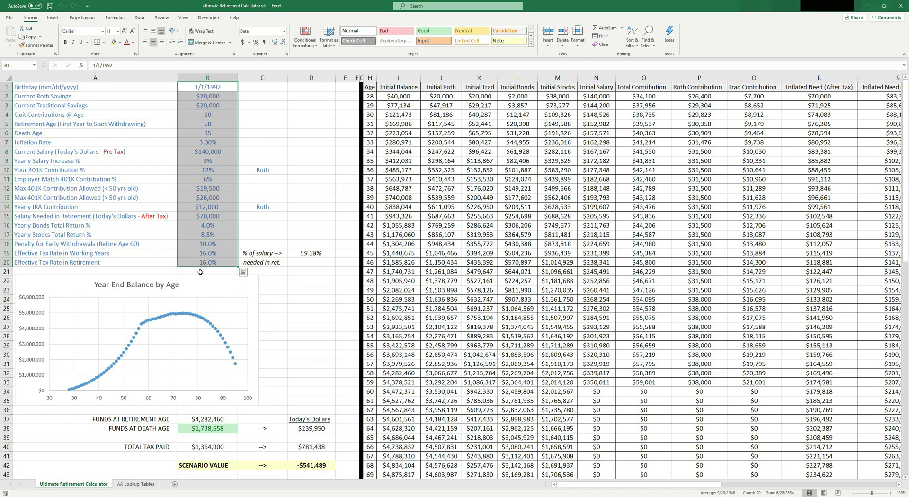
pyautogui.click(210, 217)
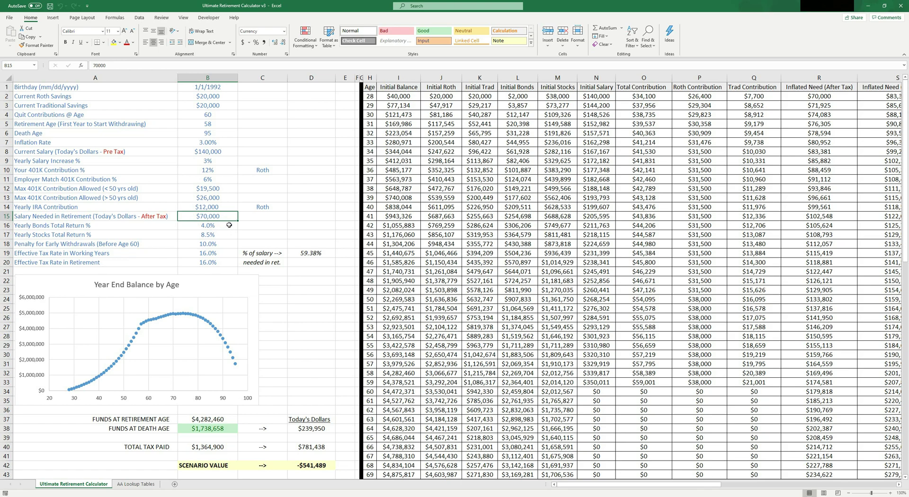
pyautogui.write('50')
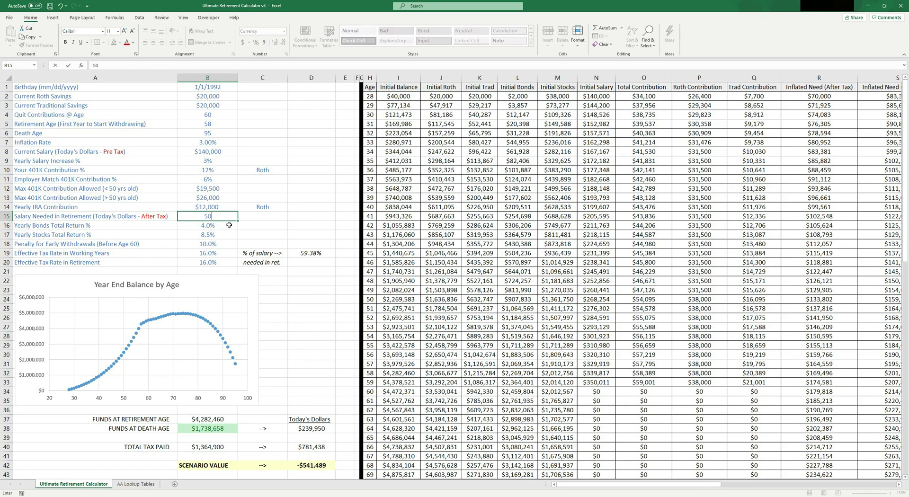
pyautogui.write(',000')
pyautogui.press('Return')
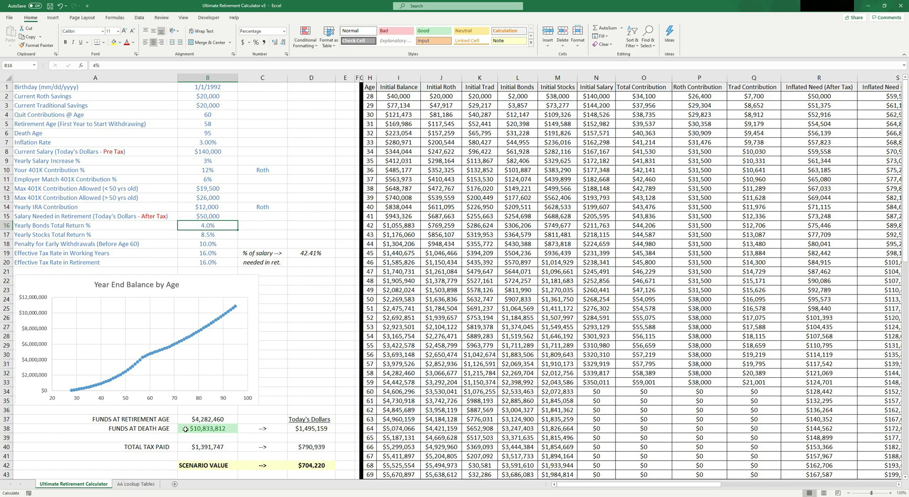
# Step: Review the results block and inspect the VLOOKUP formulas for funds at retirement (B37) and at death (B38)
pyautogui.moveTo(142, 420); pyautogui.dragTo(317, 458)
pyautogui.click(311, 382)
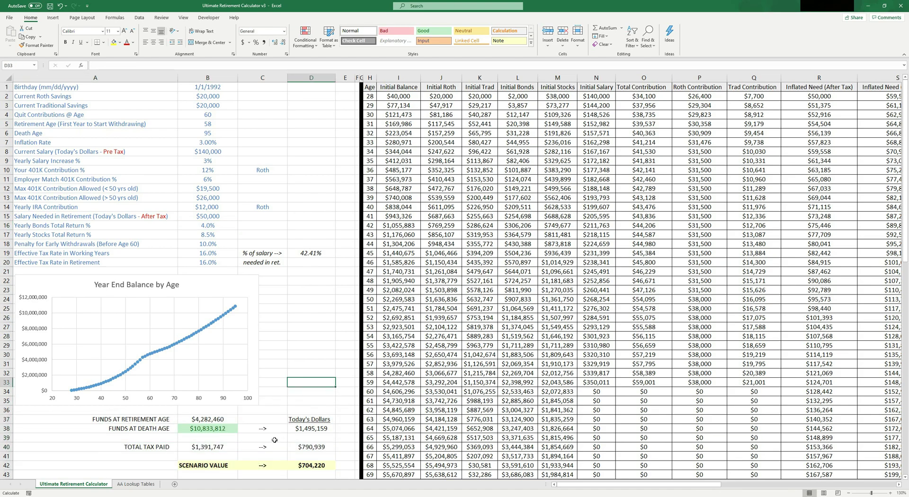
pyautogui.click(133, 421)
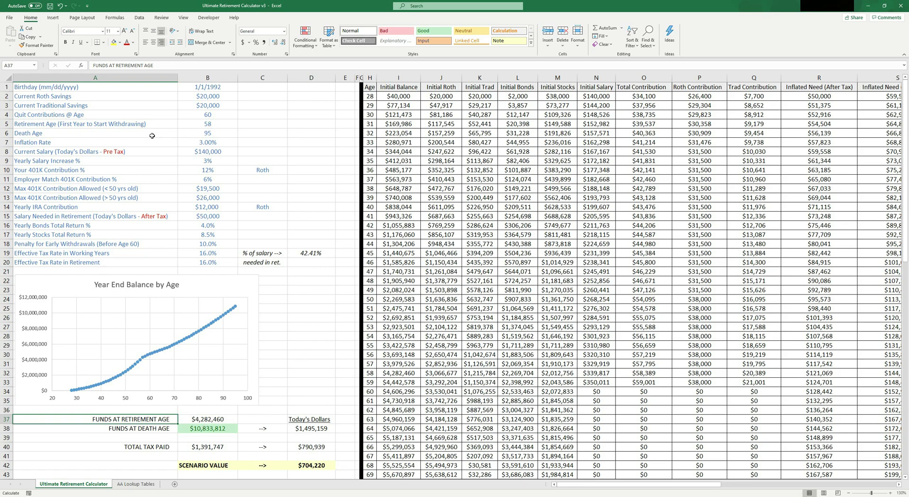
pyautogui.click(210, 421)
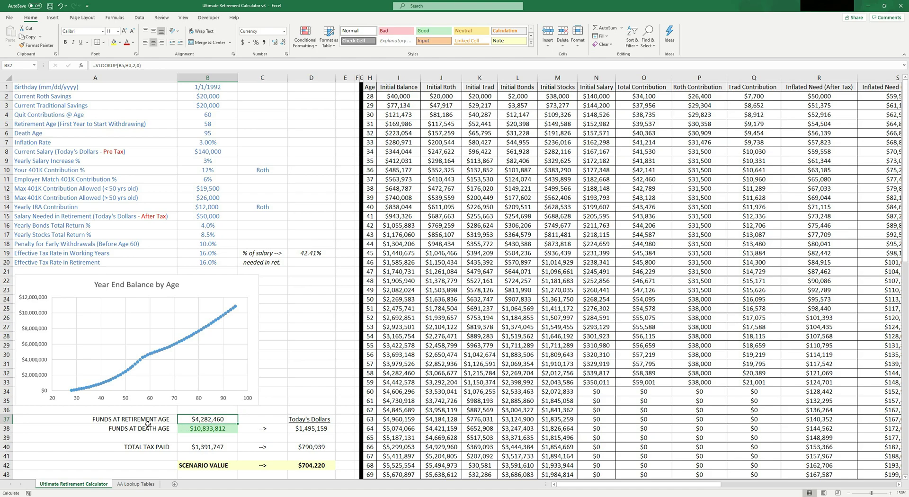
pyautogui.moveTo(53, 126); pyautogui.dragTo(204, 124)
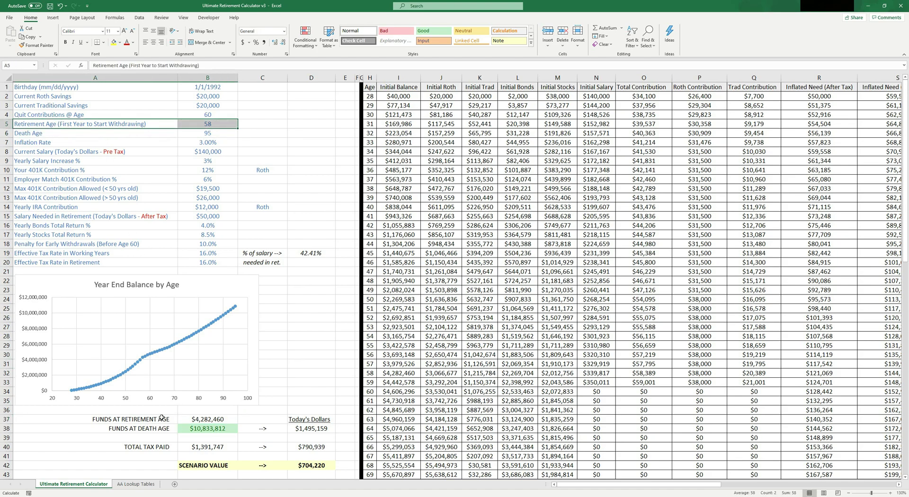
pyautogui.click(211, 421)
pyautogui.moveTo(213, 421); pyautogui.dragTo(166, 432)
pyautogui.click(227, 434)
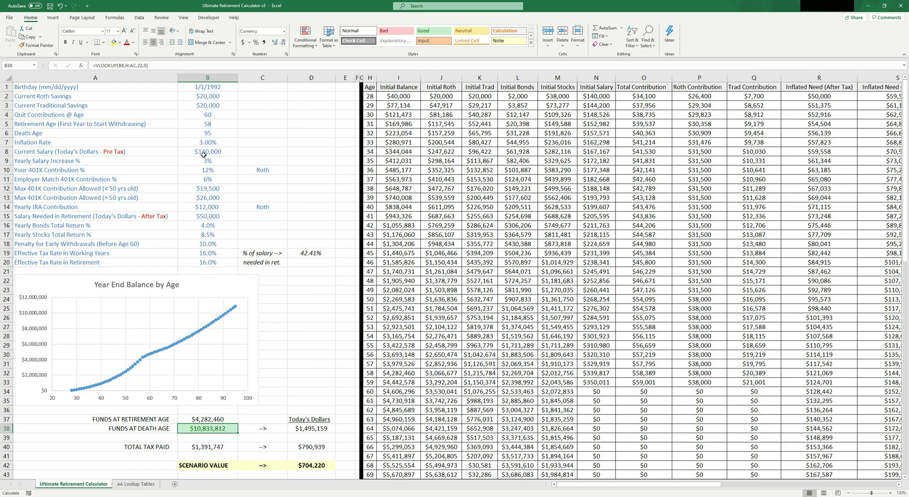
# Step: Raise Salary Needed in Retirement in B15 to $100,000 and inspect the B38 funds-at-death formula
pyautogui.click(213, 215)
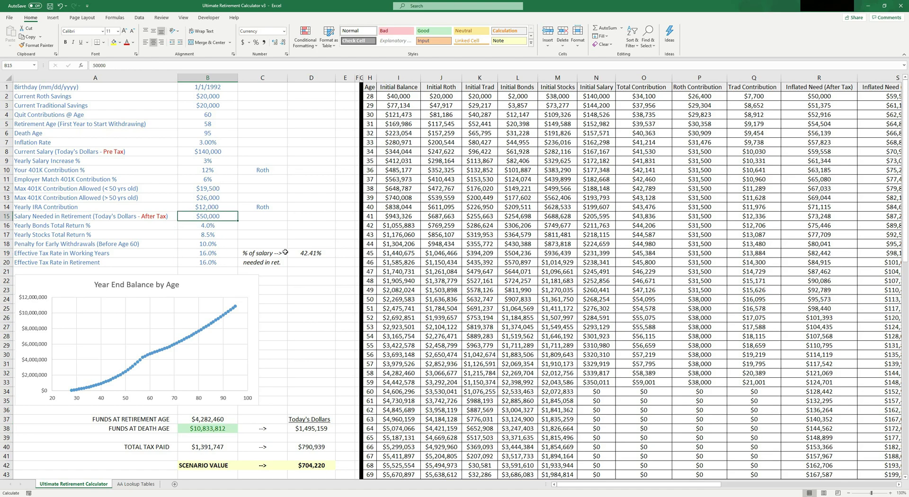
pyautogui.write('1000')
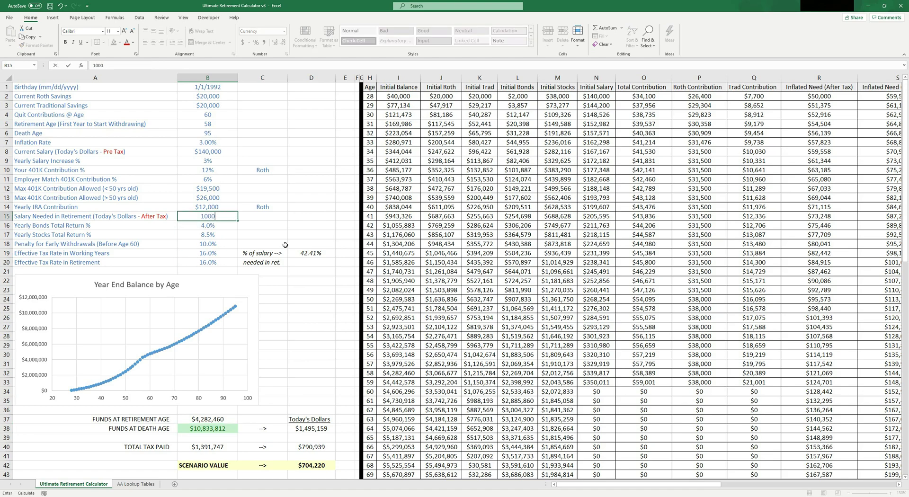
pyautogui.press('Return')
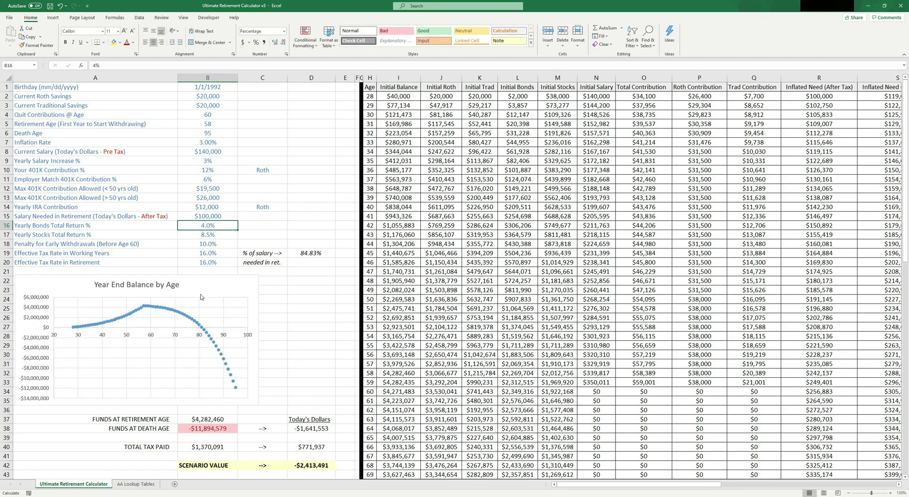
pyautogui.moveTo(54, 133); pyautogui.dragTo(191, 133)
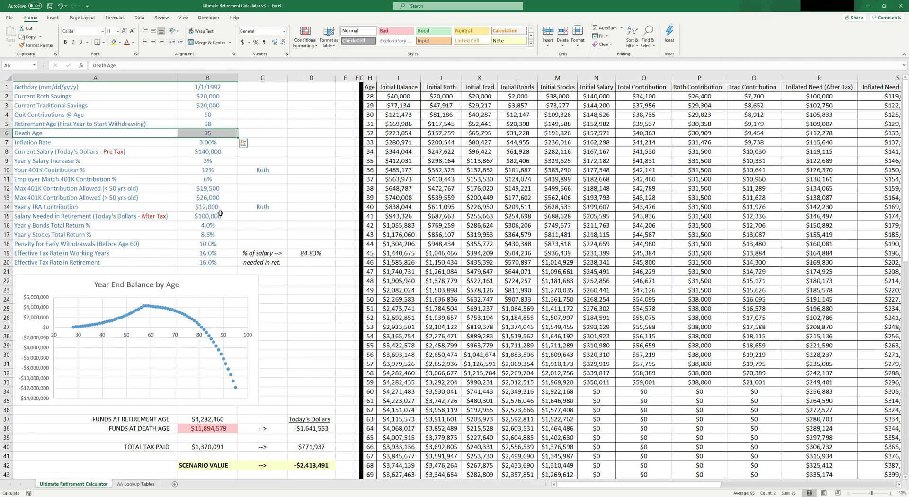
pyautogui.click(218, 432)
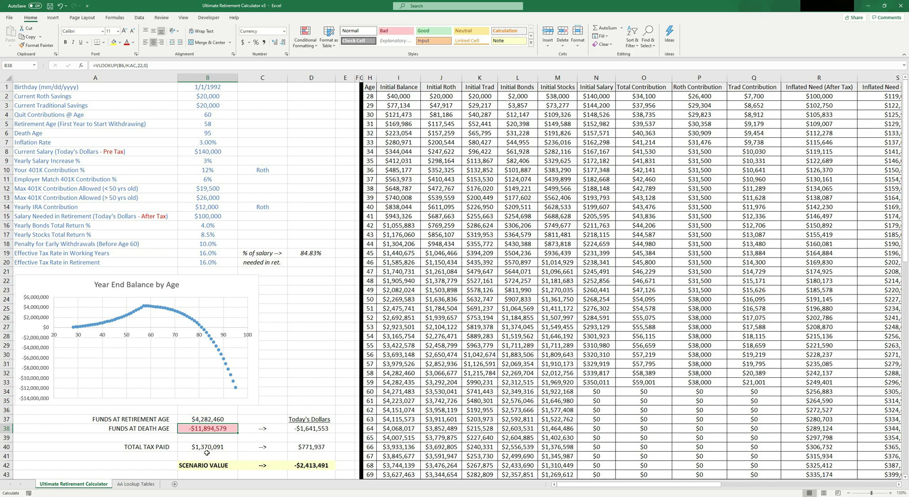
pyautogui.moveTo(199, 466); pyautogui.dragTo(315, 466)
pyautogui.moveTo(204, 463); pyautogui.dragTo(314, 465)
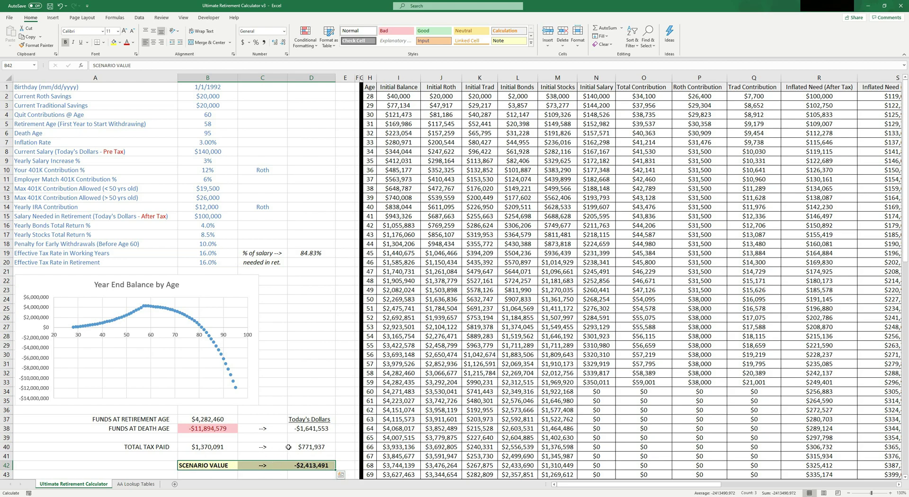
pyautogui.click(315, 465)
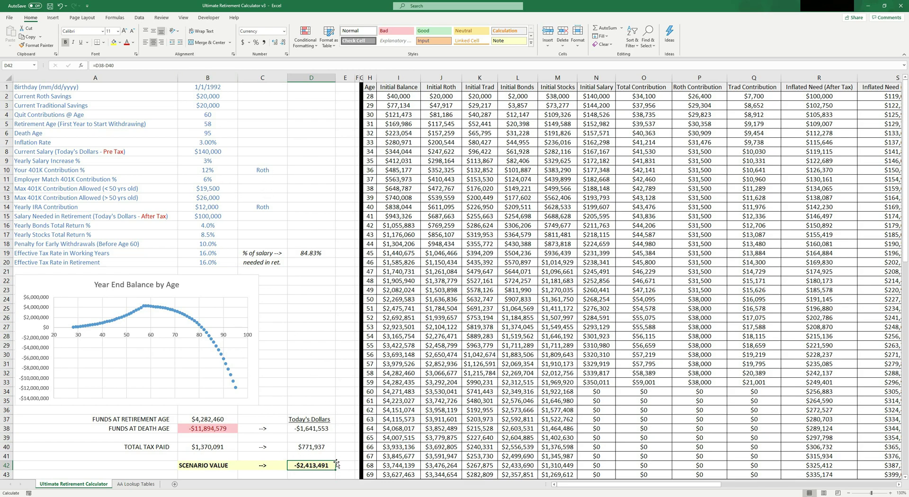
pyautogui.click(268, 172)
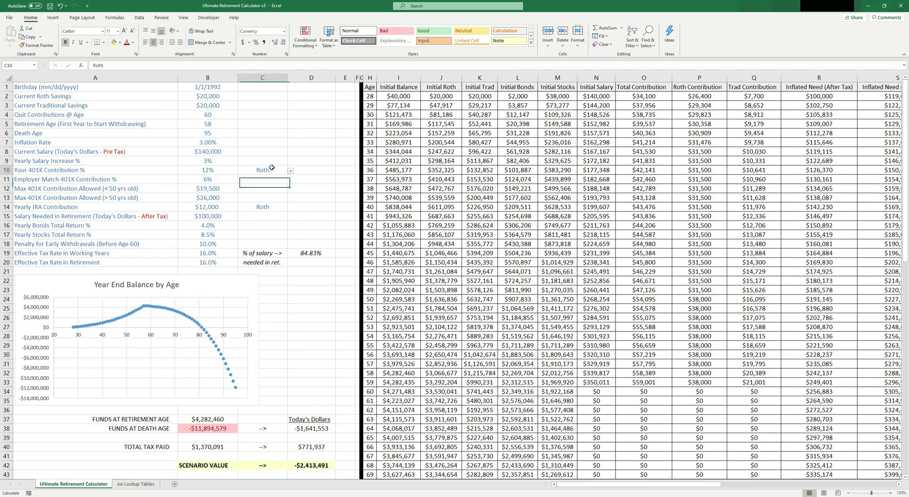
pyautogui.press('Down')
pyautogui.press('Down')
pyautogui.press('Down')
pyautogui.press('Down')
pyautogui.press('Up')
pyautogui.press('Up')
pyautogui.press('Up')
pyautogui.press('Up')
pyautogui.press('Down')
pyautogui.press('Down')
pyautogui.press('Down')
pyautogui.press('Down')
pyautogui.press('Up')
pyautogui.press('Up')
pyautogui.press('Up')
pyautogui.press('Up')
pyautogui.press('Down')
pyautogui.press('Down')
pyautogui.press('Down')
pyautogui.press('Down')
pyautogui.click(313, 464)
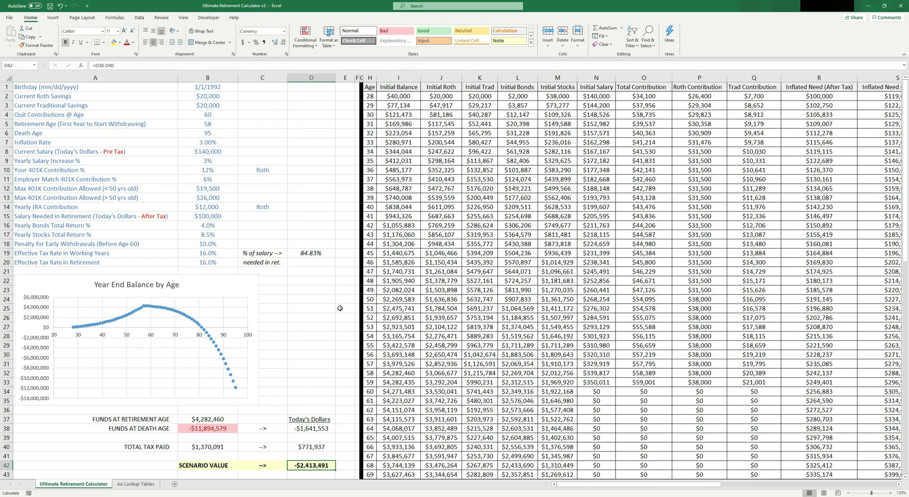
# Step: Compare the 401K and IRA Roth choices, then return to the scenario value in D42
pyautogui.scroll(-7, 258, 295)
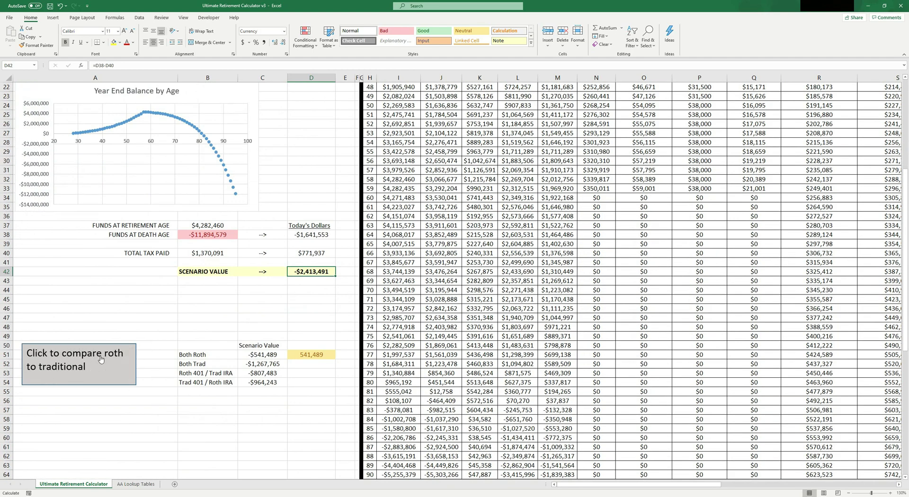
pyautogui.scroll(6, 125, 349)
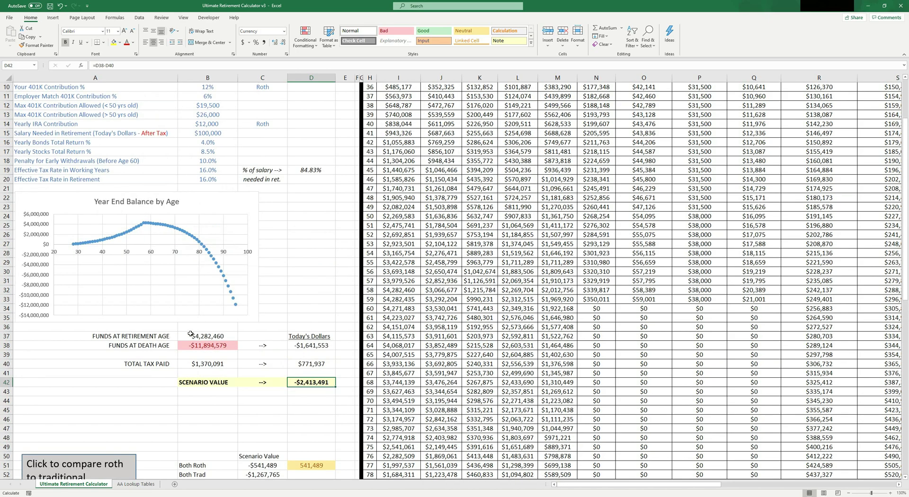
pyautogui.click(265, 142)
pyautogui.click(262, 178)
pyautogui.click(263, 142)
pyautogui.click(263, 179)
pyautogui.click(263, 142)
pyautogui.click(253, 188)
pyautogui.click(263, 179)
pyautogui.scroll(-6, 284, 213)
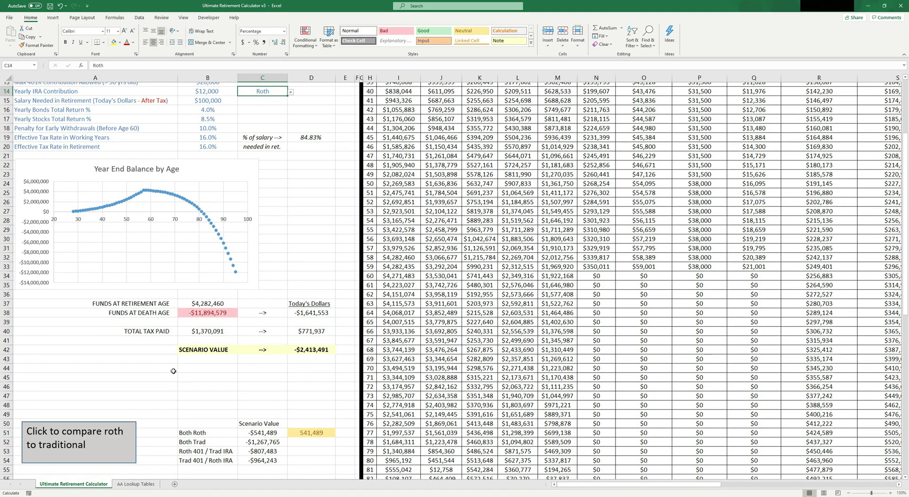
pyautogui.click(322, 271)
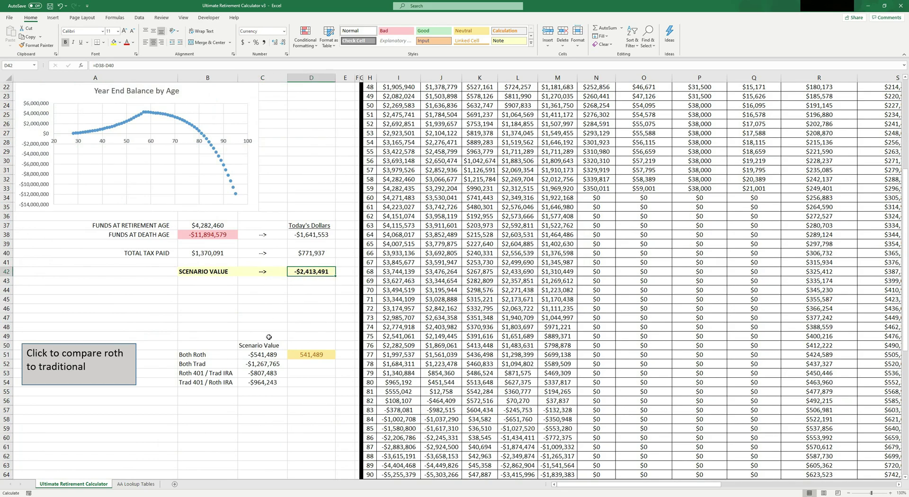
# Step: Review the old scenario names and values in the Roth-versus-traditional table
pyautogui.moveTo(206, 354); pyautogui.dragTo(263, 392)
pyautogui.click(263, 391)
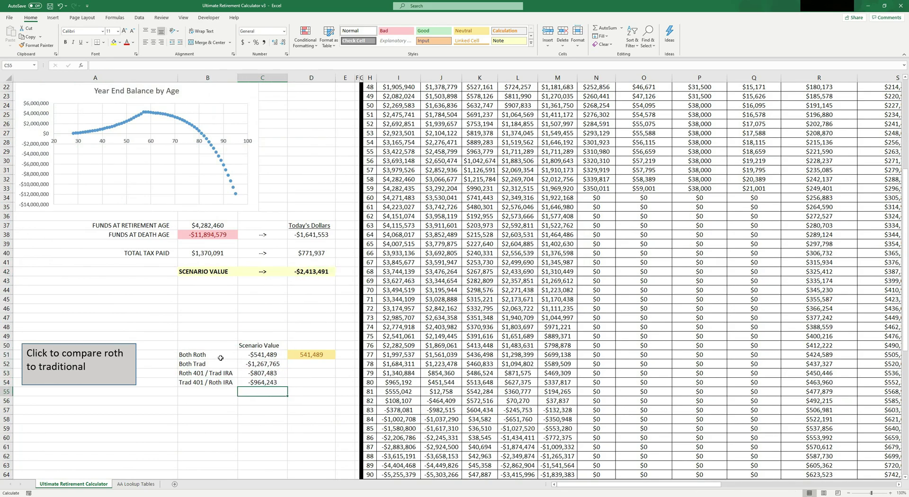
pyautogui.moveTo(221, 357); pyautogui.dragTo(263, 374)
pyautogui.click(199, 374)
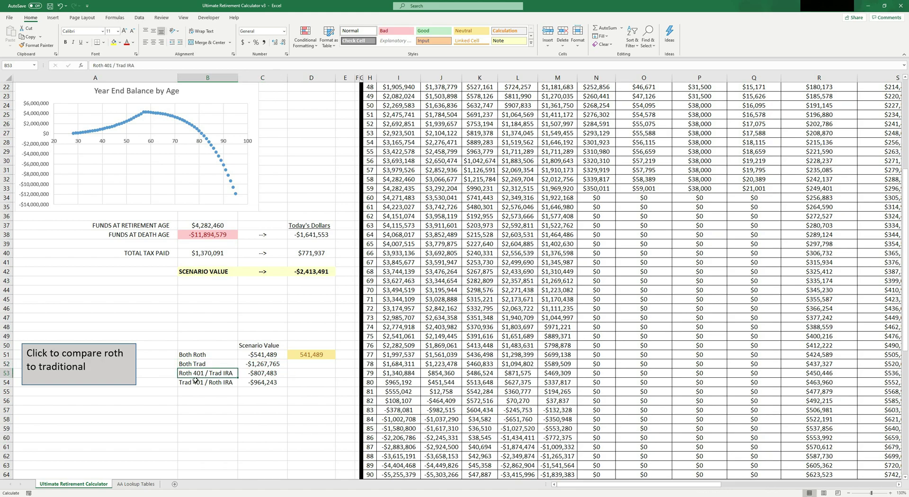
pyautogui.moveTo(195, 380); pyautogui.dragTo(267, 388)
pyautogui.click(267, 389)
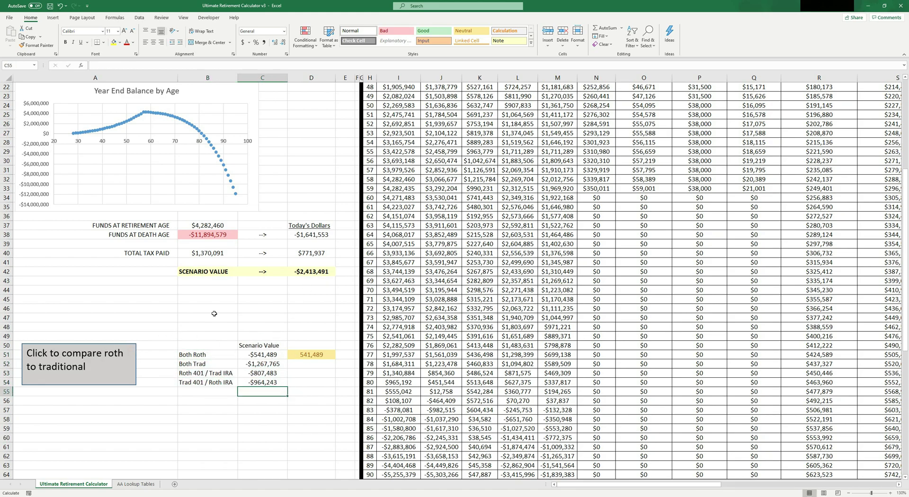
pyautogui.moveTo(264, 354); pyautogui.dragTo(267, 385)
pyautogui.moveTo(263, 355); pyautogui.dragTo(266, 374)
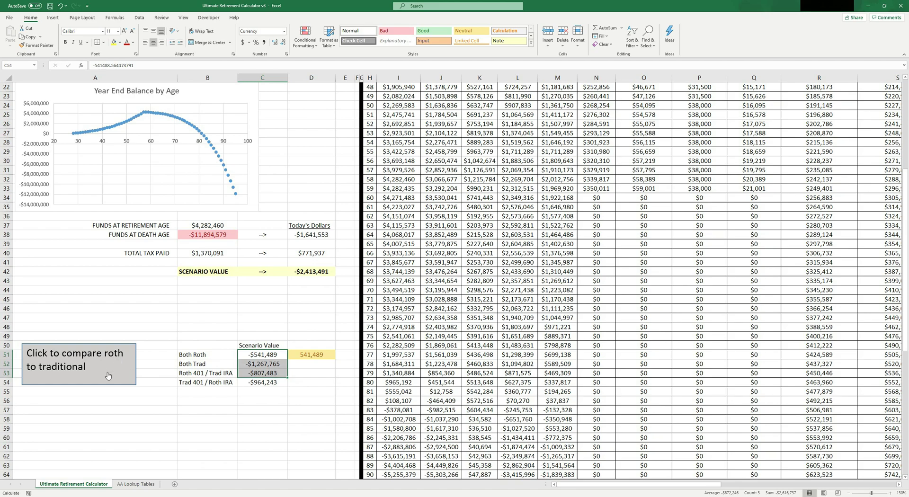
pyautogui.click(187, 338)
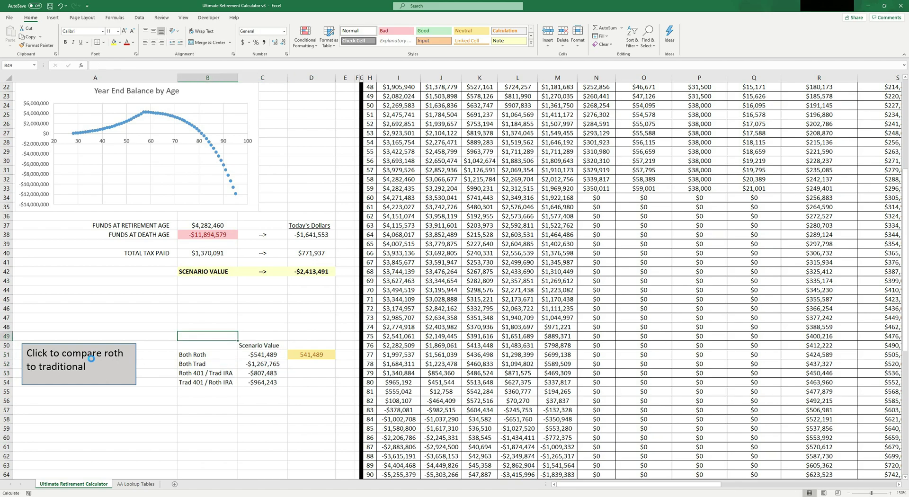
# Step: Run the compare macro, checking Both Roth at -$2,413,491, Both Trad at -$3,089,793, and the D51 best-scenario formula
pyautogui.click(90, 358)
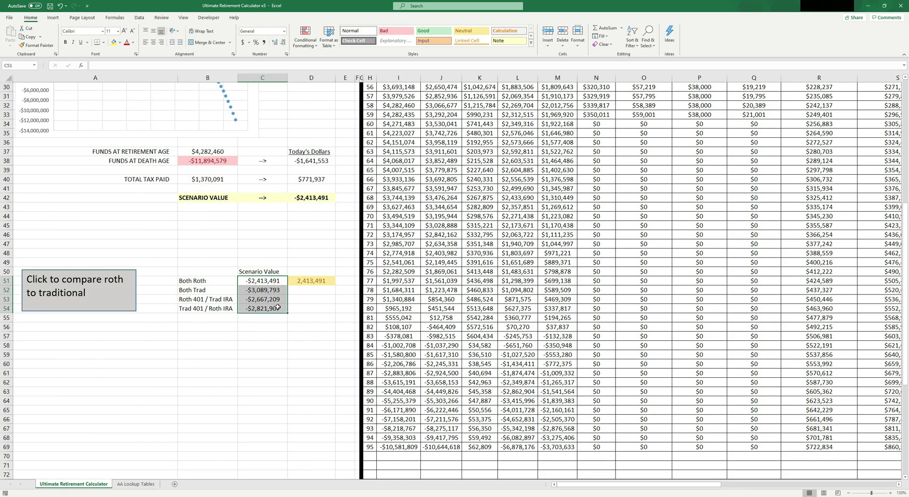
pyautogui.click(320, 280)
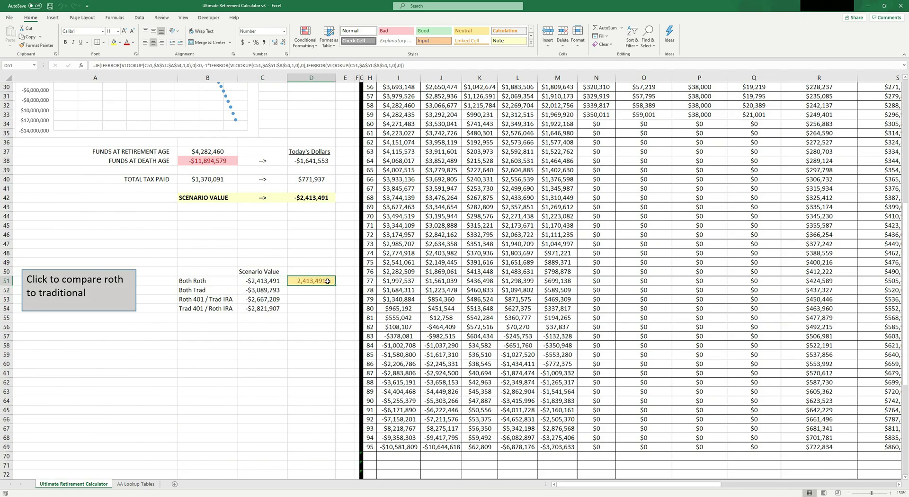
pyautogui.click(264, 282)
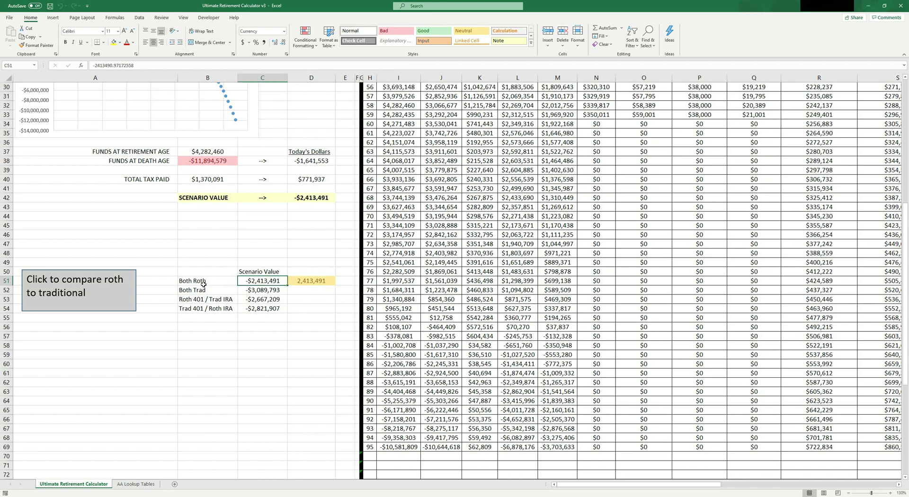
pyautogui.moveTo(259, 282); pyautogui.dragTo(264, 308)
pyautogui.click(261, 283)
pyautogui.click(278, 292)
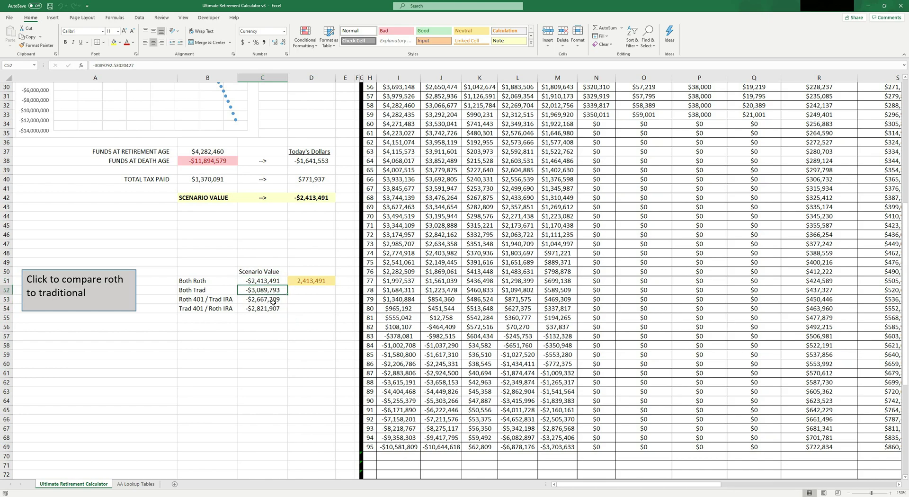
pyautogui.click(306, 280)
pyautogui.moveTo(217, 283); pyautogui.dragTo(263, 283)
pyautogui.click(308, 282)
pyautogui.scroll(10, 232, 265)
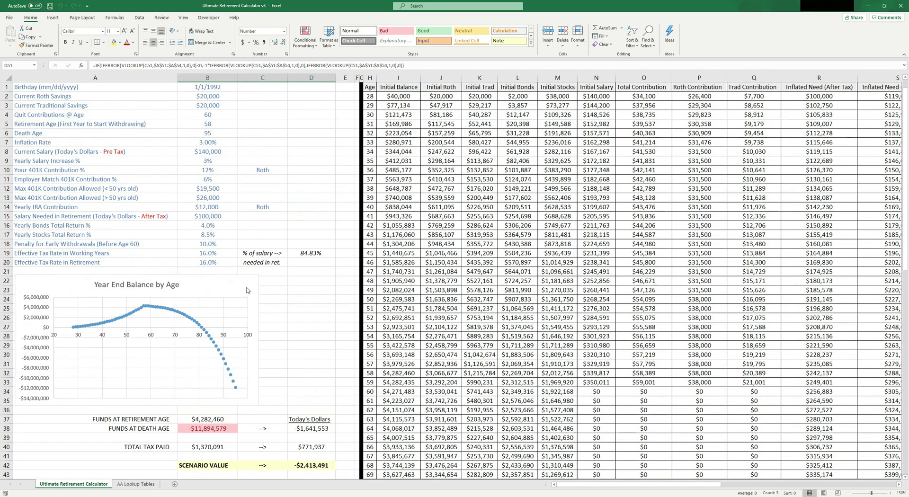
pyautogui.moveTo(82, 87); pyautogui.dragTo(222, 262)
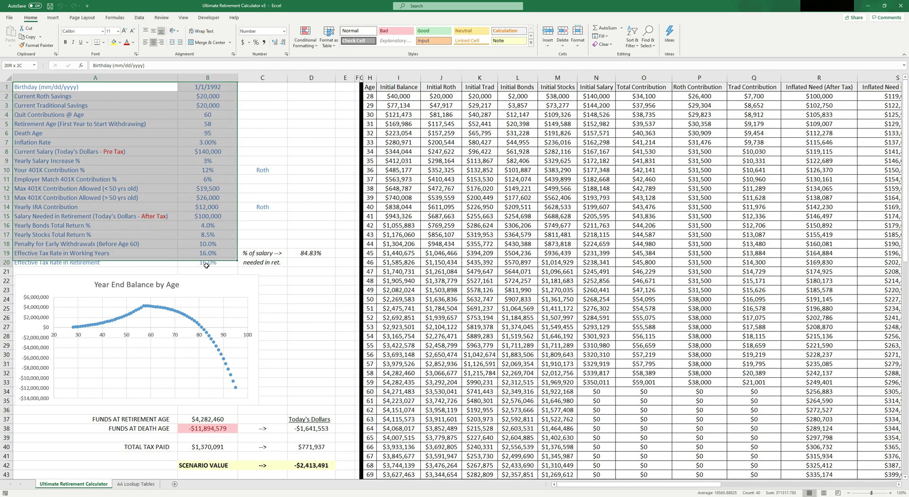
pyautogui.click(262, 207)
pyautogui.click(205, 87)
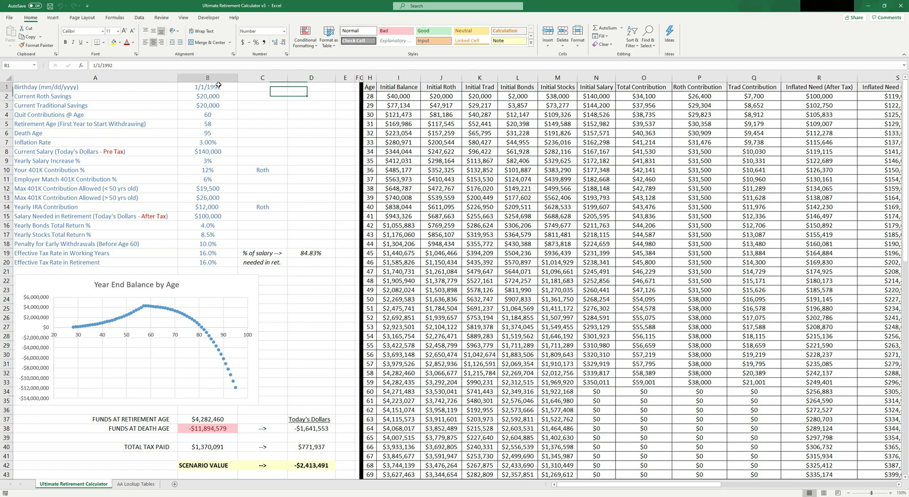
pyautogui.write('1/1/')
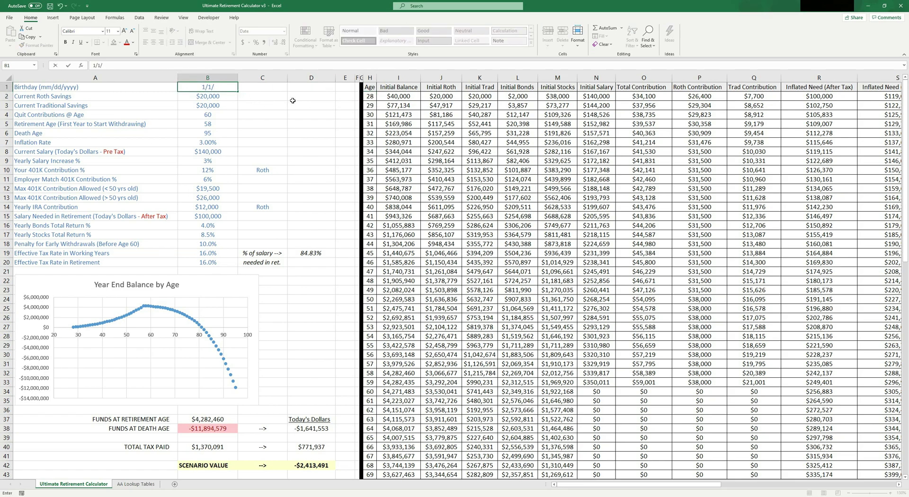
pyautogui.write('1975')
pyautogui.press('Return')
pyautogui.click(370, 96)
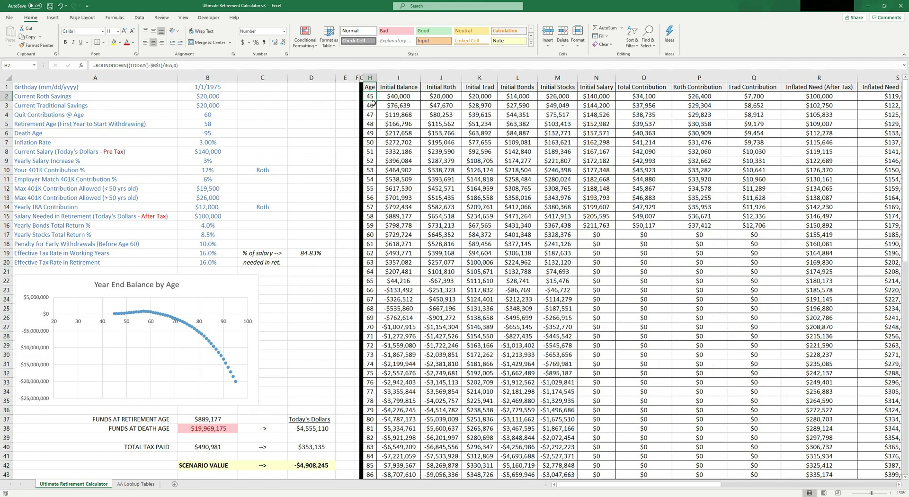
pyautogui.click(189, 94)
pyautogui.press('Up')
pyautogui.write('1/1/1992')
pyautogui.press('Return')
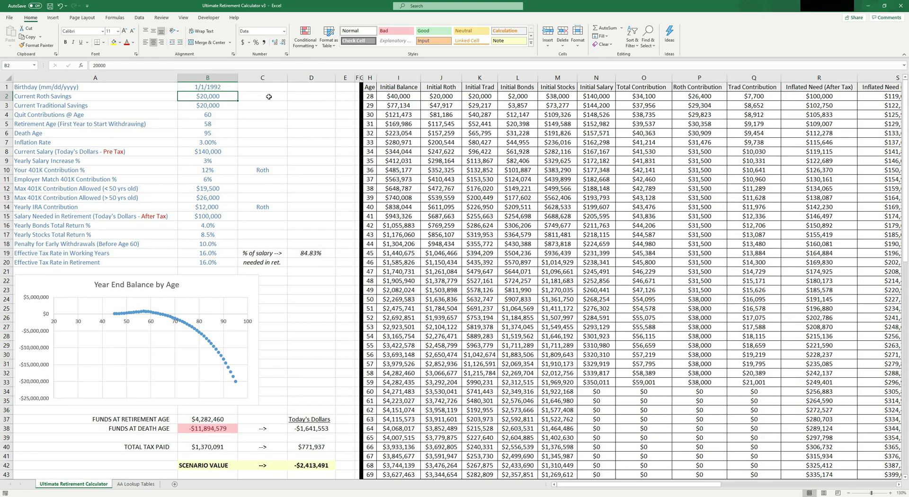
pyautogui.moveTo(124, 97); pyautogui.dragTo(230, 94)
pyautogui.moveTo(71, 102); pyautogui.dragTo(256, 112)
pyautogui.click(246, 104)
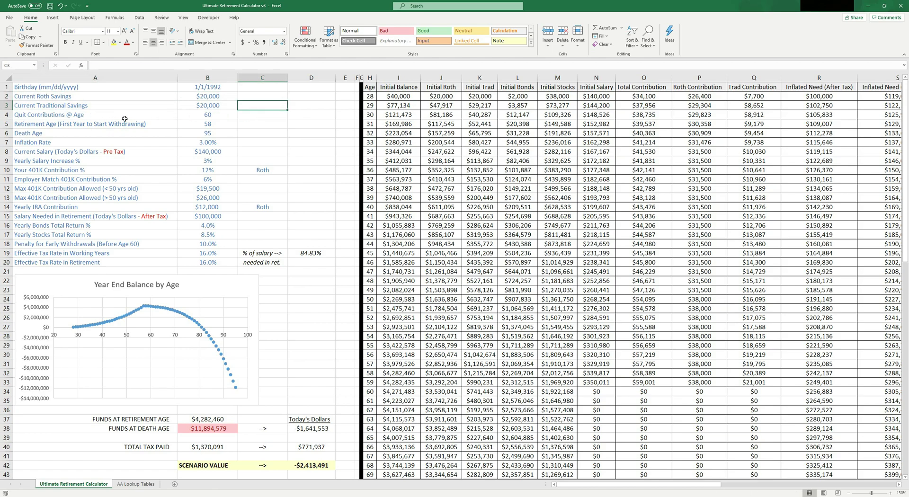
# Step: Set Quit Contributions @ Age (B4) to 67 and copy 67 into Retirement Age (B5) with Ctrl+D
pyautogui.press('Left')
pyautogui.press('Down')
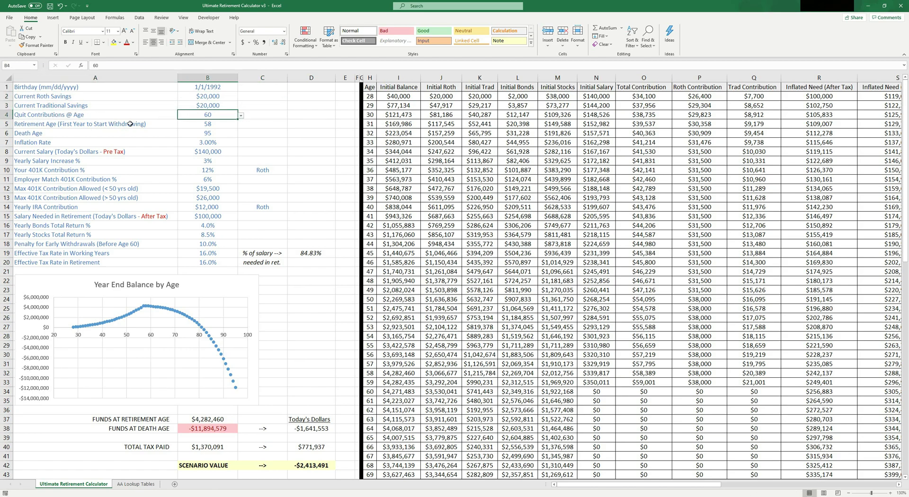
pyautogui.click(41, 118)
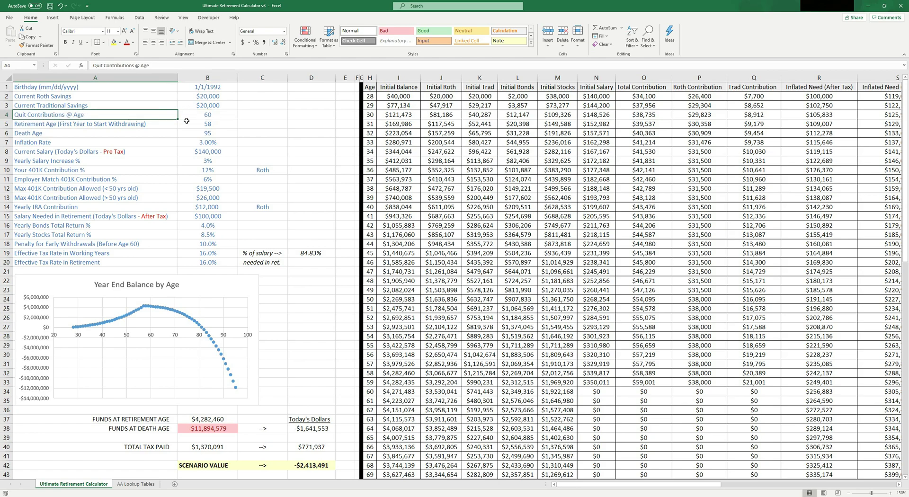
pyautogui.click(209, 115)
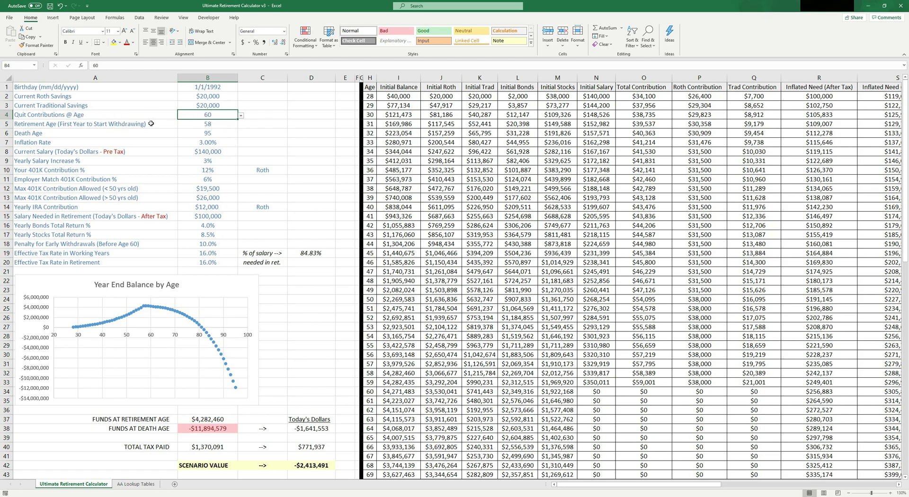
pyautogui.write('67')
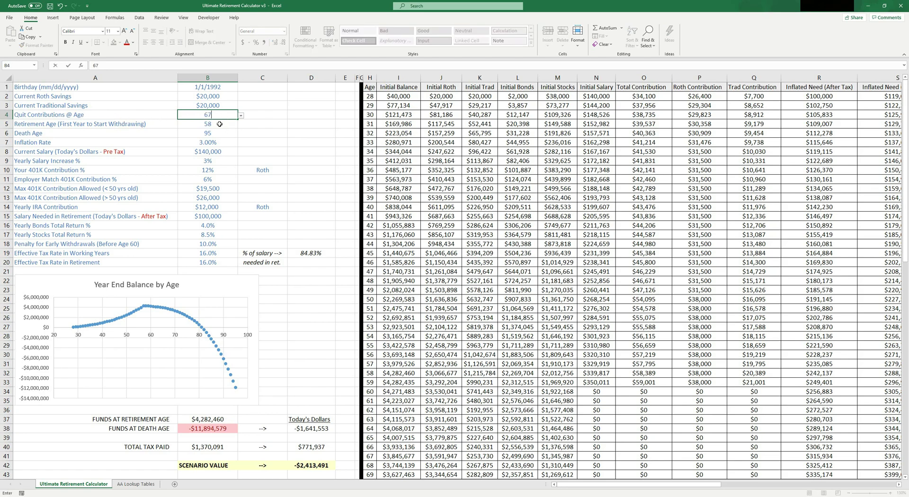
pyautogui.click(134, 122)
pyautogui.click(235, 127)
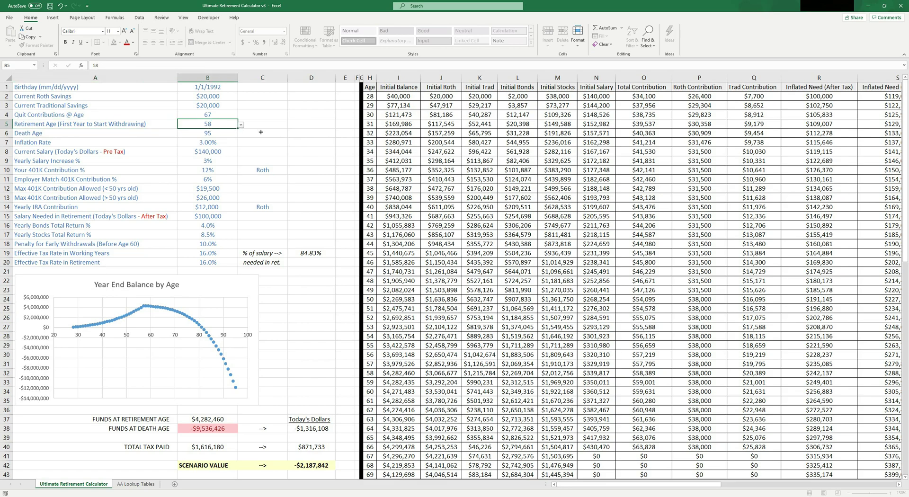
pyautogui.hotkey('ctrl', 'd')
pyautogui.moveTo(205, 115); pyautogui.dragTo(210, 124)
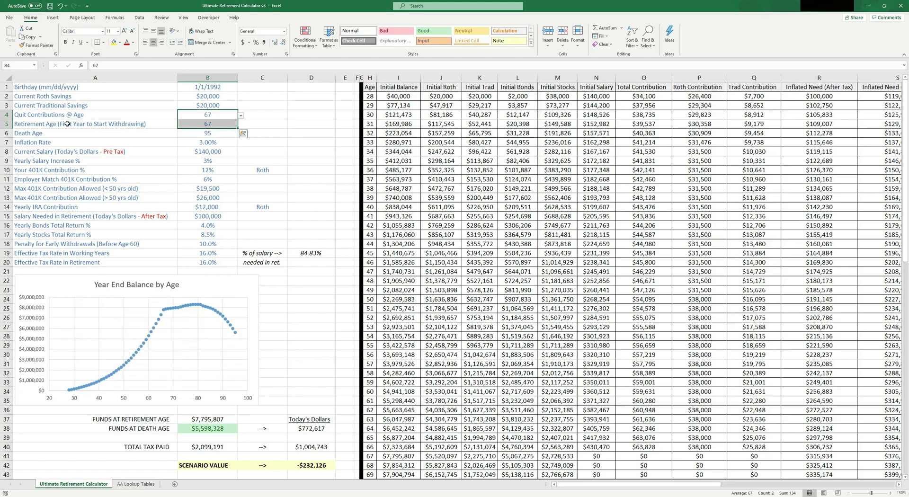
pyautogui.moveTo(67, 125); pyautogui.dragTo(208, 127)
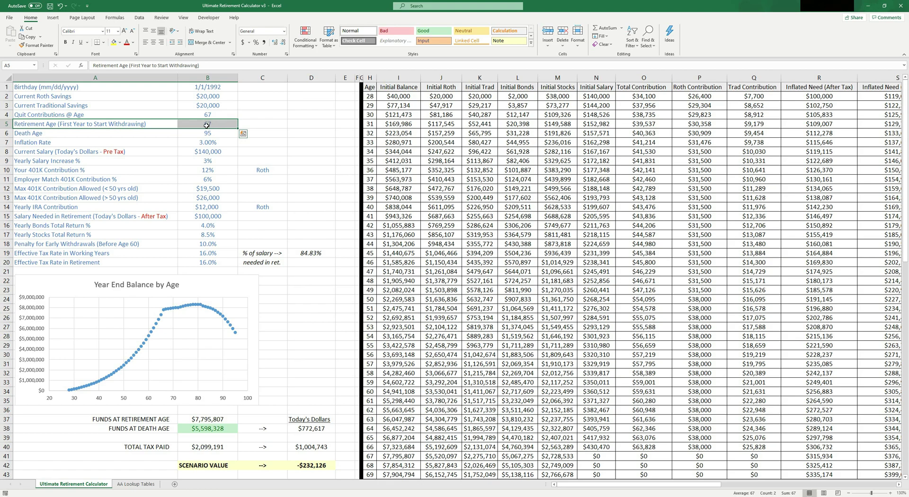
pyautogui.click(96, 116)
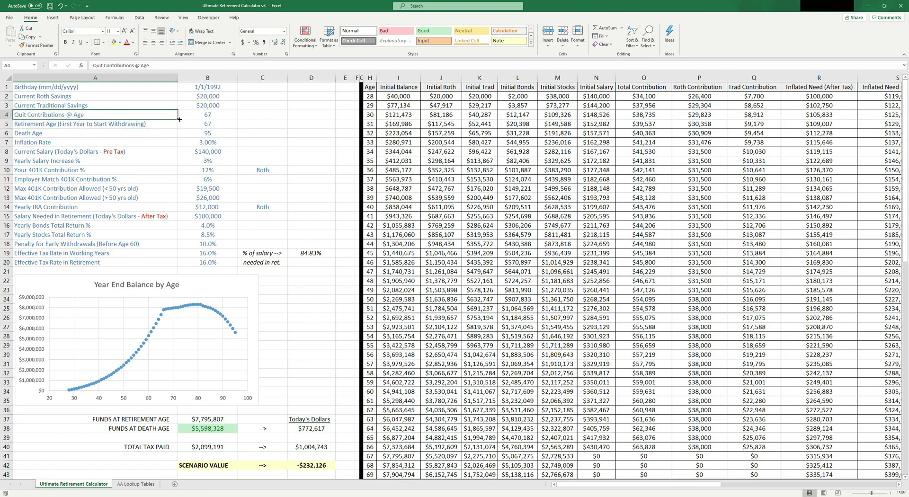
# Step: Change Quit Contributions @ Age in B4 to 50, keeping Retirement Age at 67
pyautogui.click(208, 117)
pyautogui.write('50')
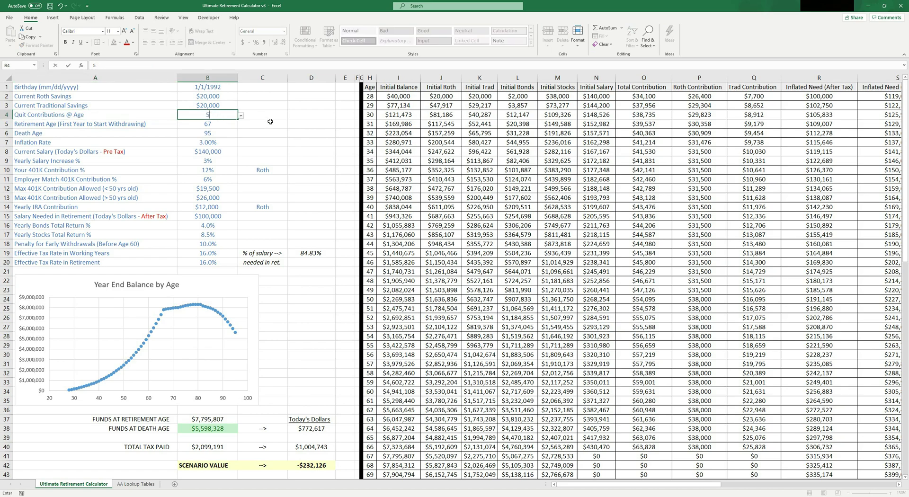
pyautogui.press('Return')
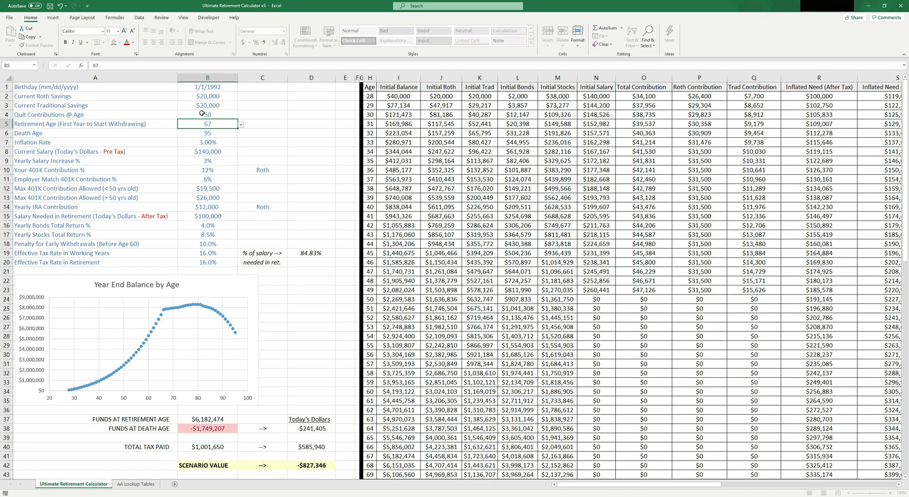
pyautogui.click(217, 117)
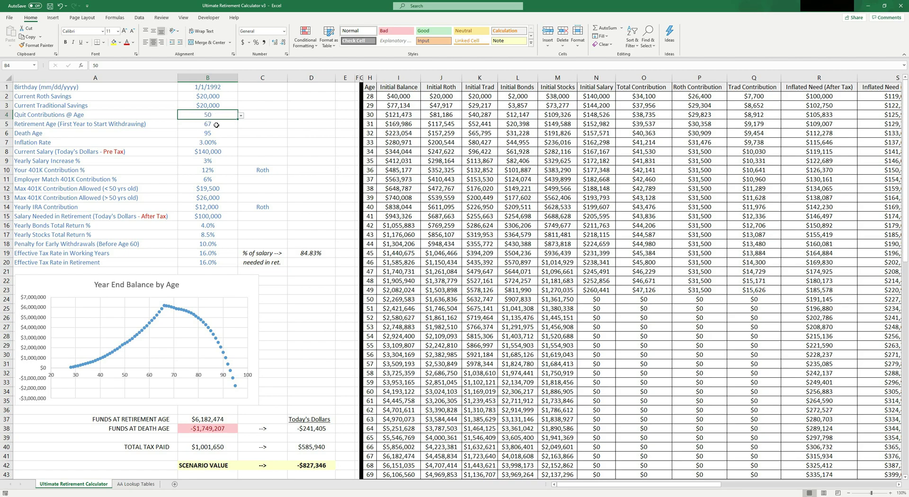
pyautogui.click(215, 125)
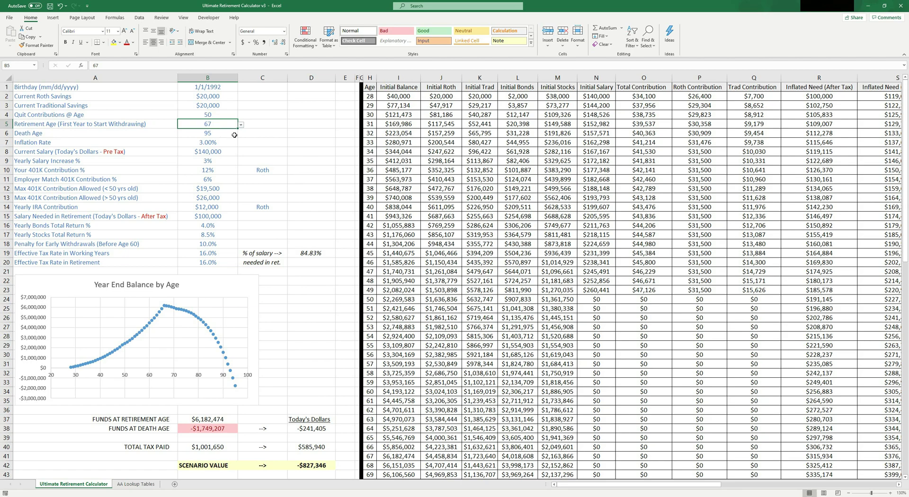
# Step: Alternate between B4 and B5 to contrast the quit age of 50 with the retirement age of 67
pyautogui.click(209, 116)
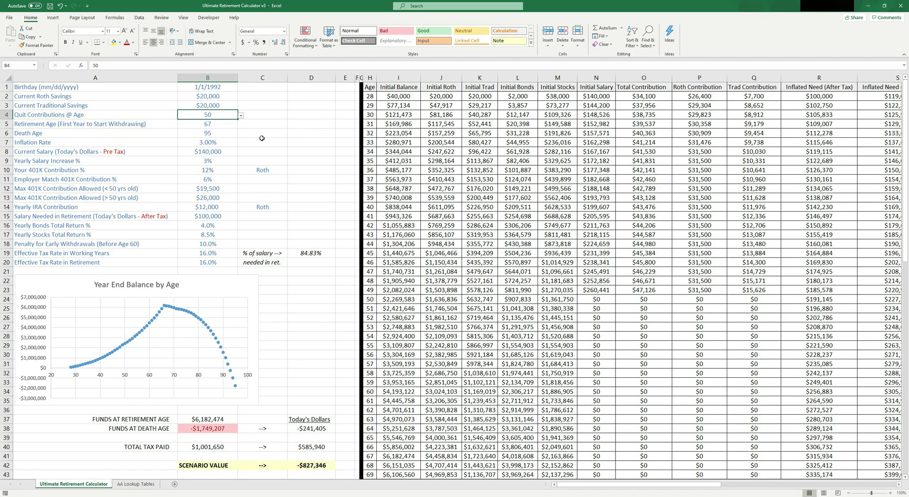
pyautogui.click(216, 121)
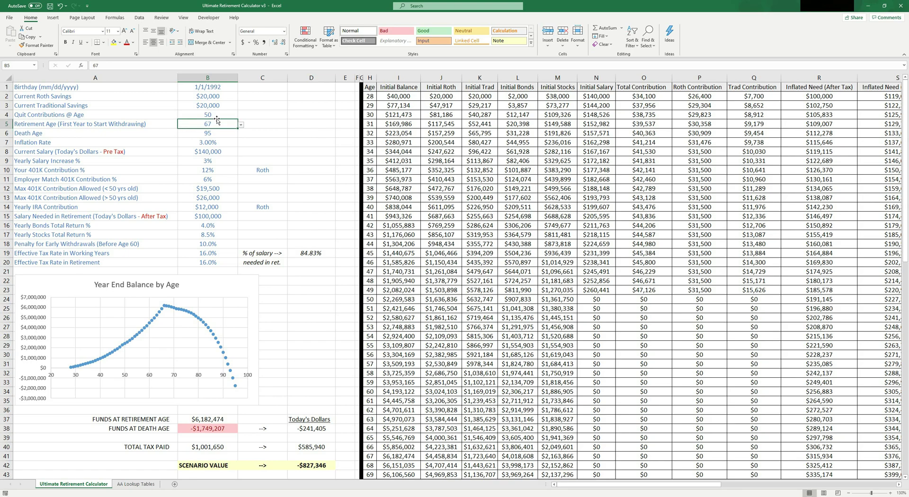
pyautogui.click(216, 118)
pyautogui.click(216, 121)
pyautogui.click(215, 118)
pyautogui.click(215, 120)
pyautogui.click(216, 117)
pyautogui.click(216, 120)
pyautogui.click(215, 117)
pyautogui.click(215, 120)
pyautogui.click(215, 114)
pyautogui.click(217, 124)
pyautogui.click(216, 116)
pyautogui.click(214, 123)
pyautogui.click(213, 116)
pyautogui.click(211, 123)
pyautogui.click(214, 115)
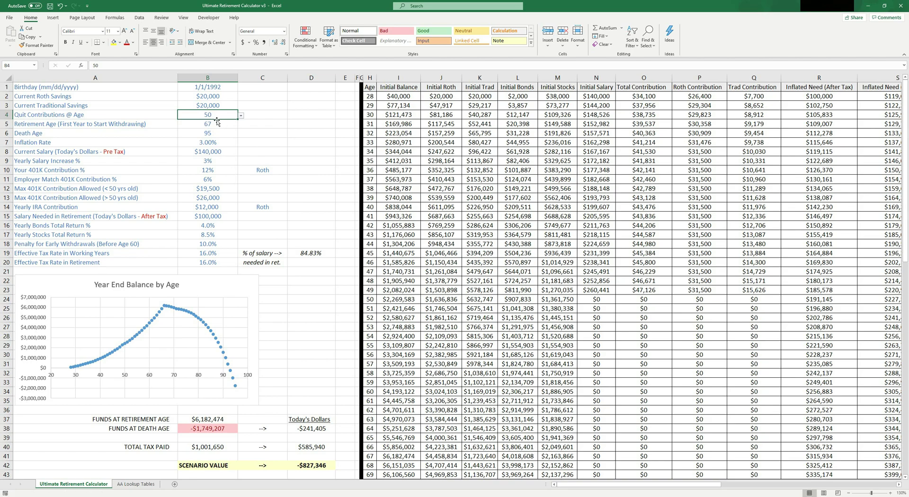
pyautogui.click(217, 123)
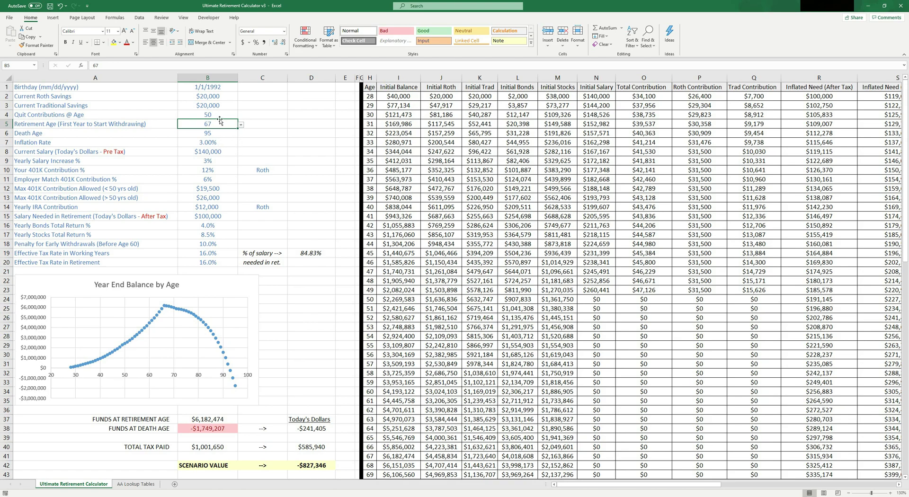
pyautogui.click(214, 117)
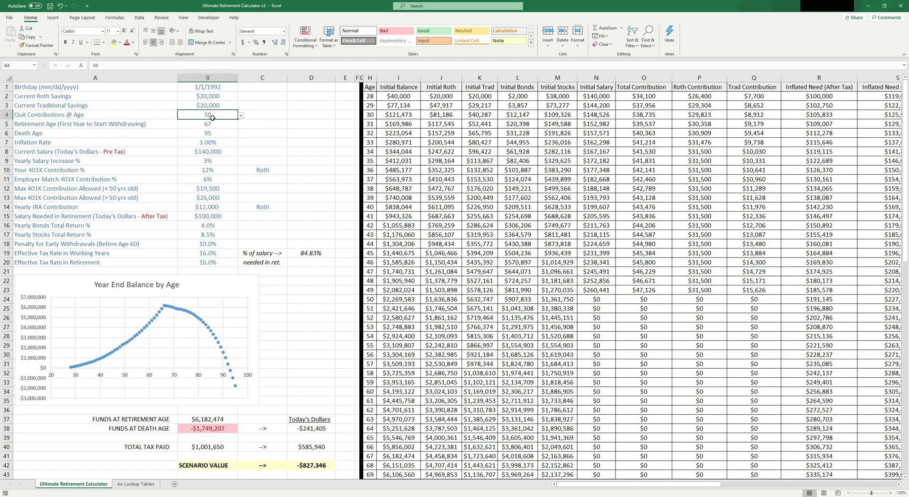
pyautogui.click(214, 122)
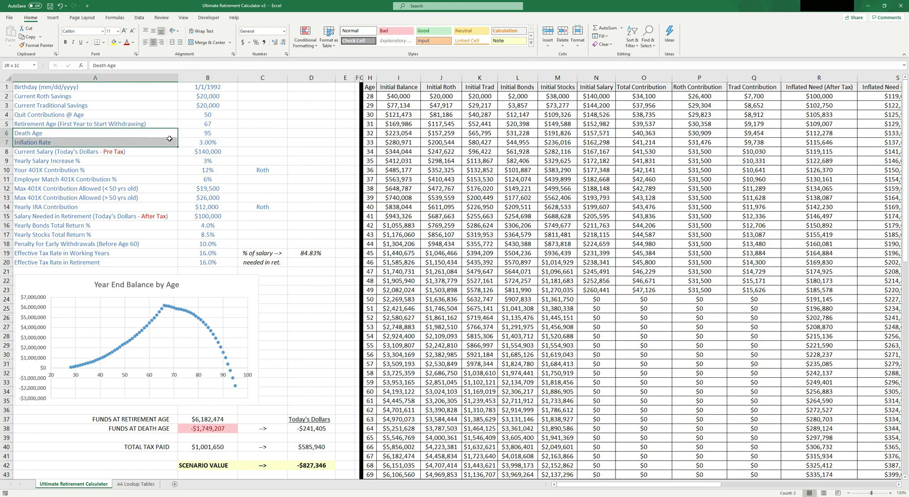
pyautogui.click(190, 136)
pyautogui.click(241, 135)
pyautogui.scroll(6, 239, 174)
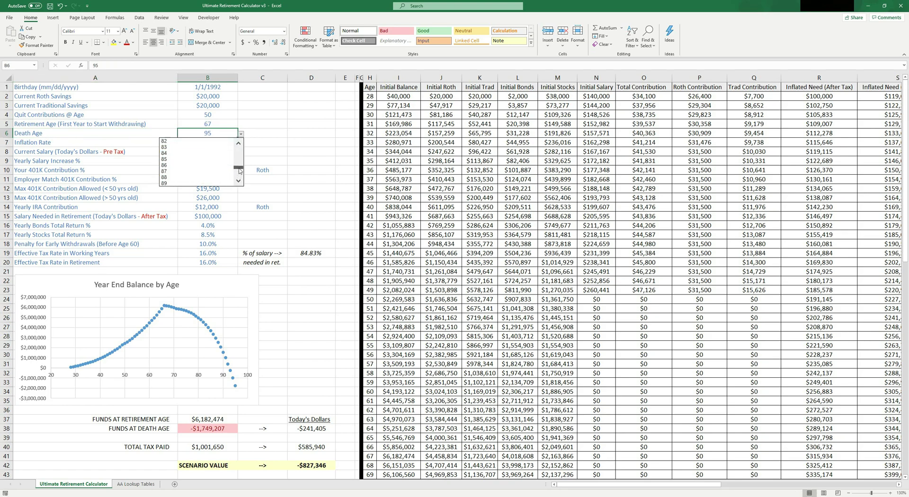
pyautogui.scroll(-10, 239, 169)
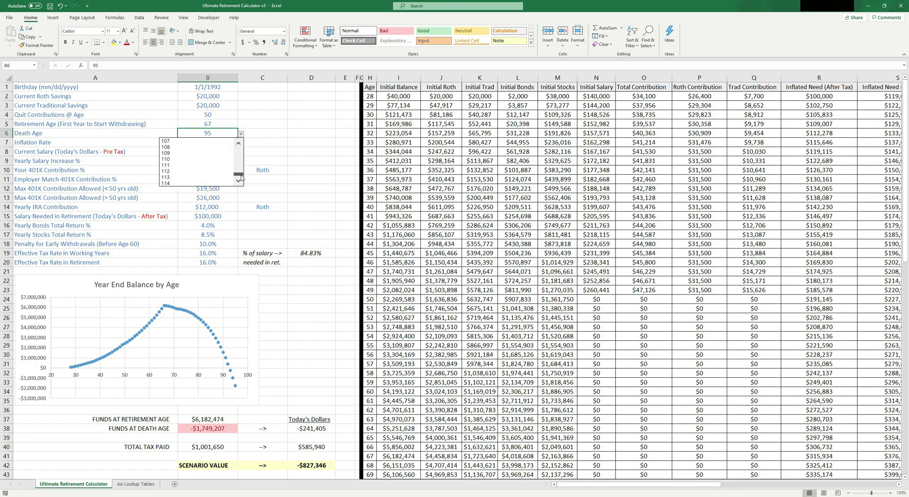
pyautogui.click(192, 160)
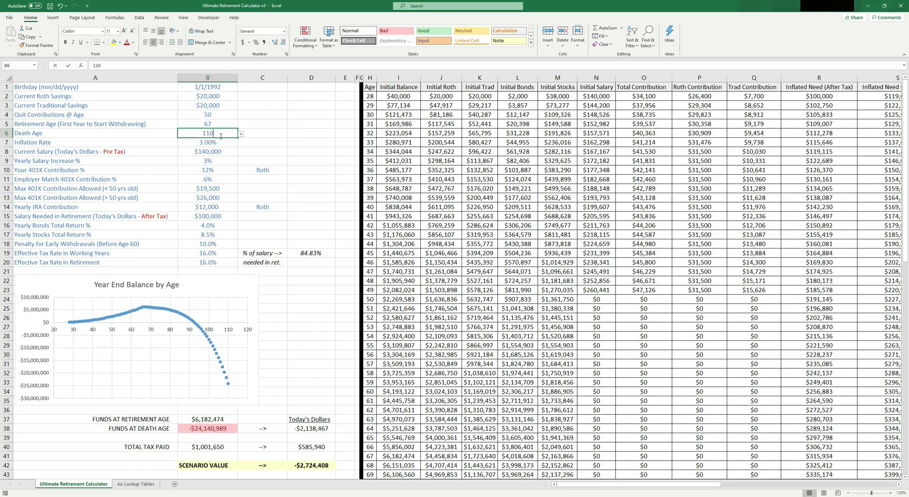
pyautogui.write('95')
pyautogui.press('Return')
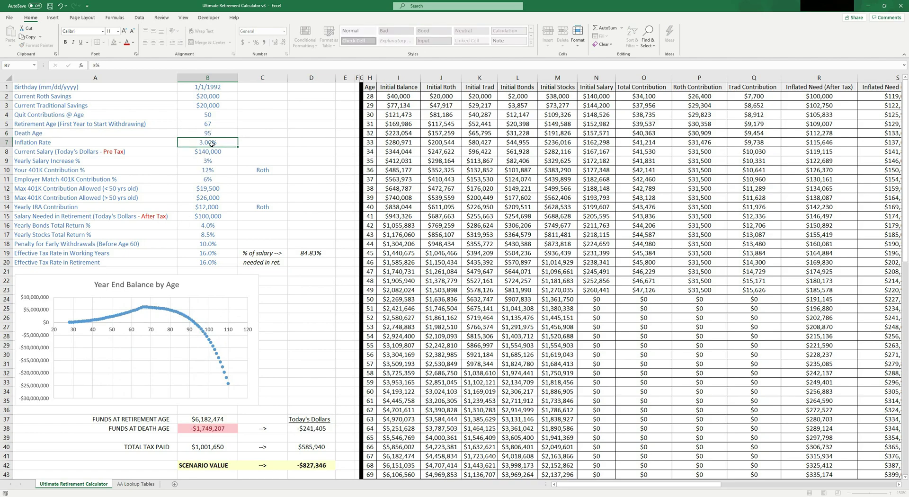
pyautogui.moveTo(37, 147); pyautogui.dragTo(219, 144)
pyautogui.click(220, 144)
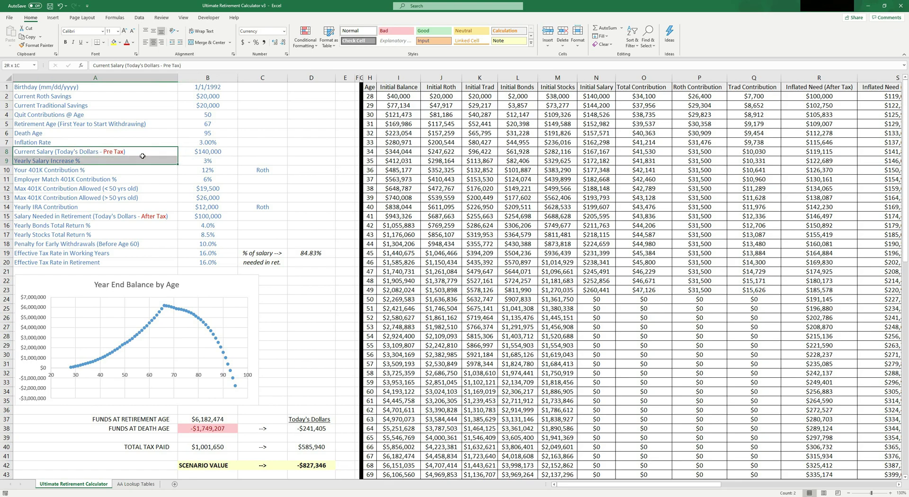
pyautogui.moveTo(142, 151); pyautogui.dragTo(204, 151)
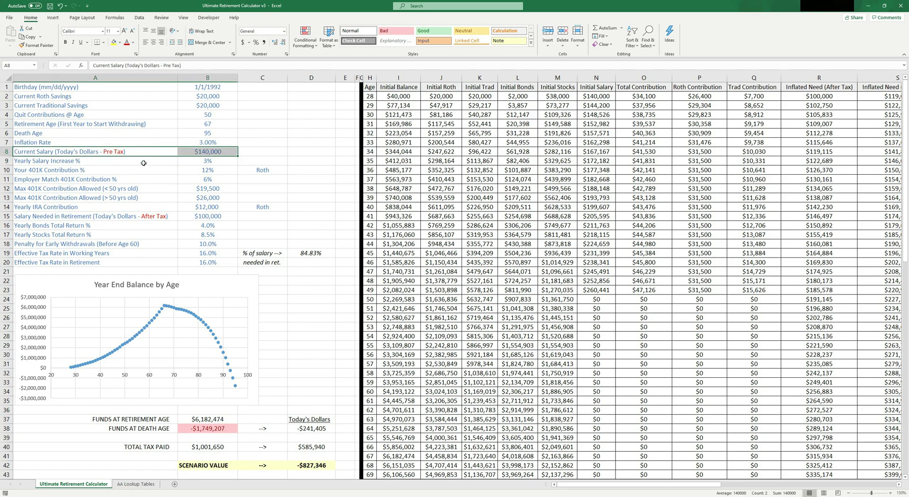
pyautogui.click(219, 152)
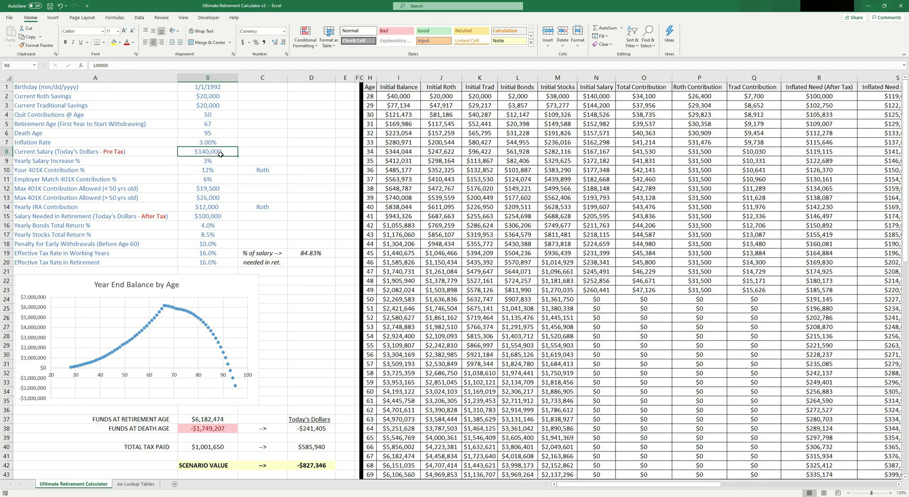
pyautogui.click(216, 163)
pyautogui.click(109, 165)
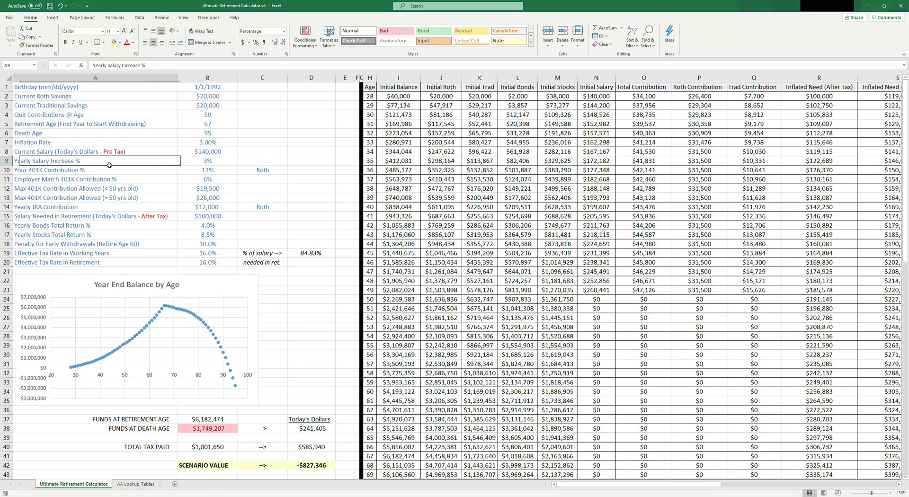
pyautogui.moveTo(109, 164); pyautogui.dragTo(211, 165)
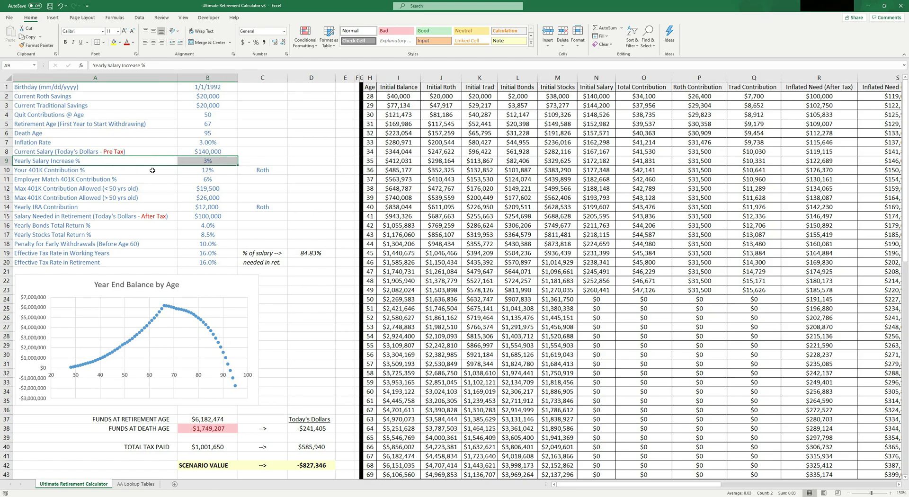
pyautogui.click(219, 165)
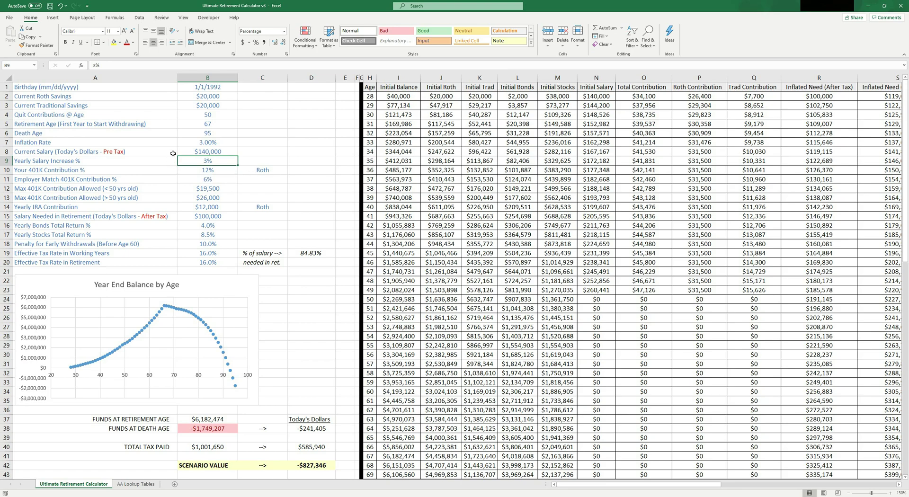
pyautogui.write('0')
pyautogui.click(280, 142)
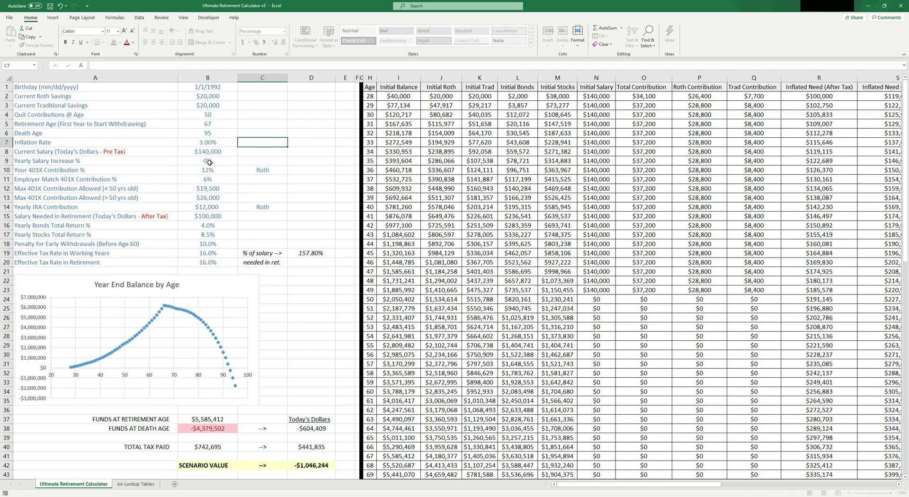
pyautogui.click(597, 88)
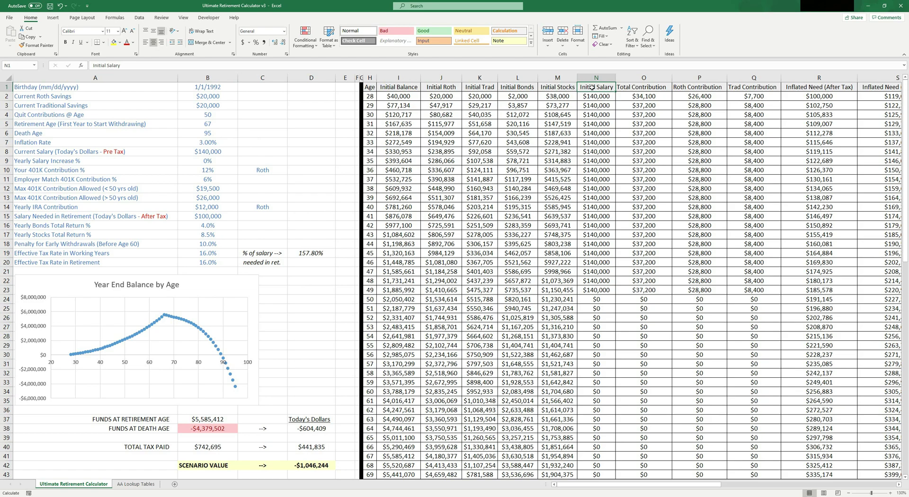
pyautogui.hotkey('ctrl', 'shift', 'Down')
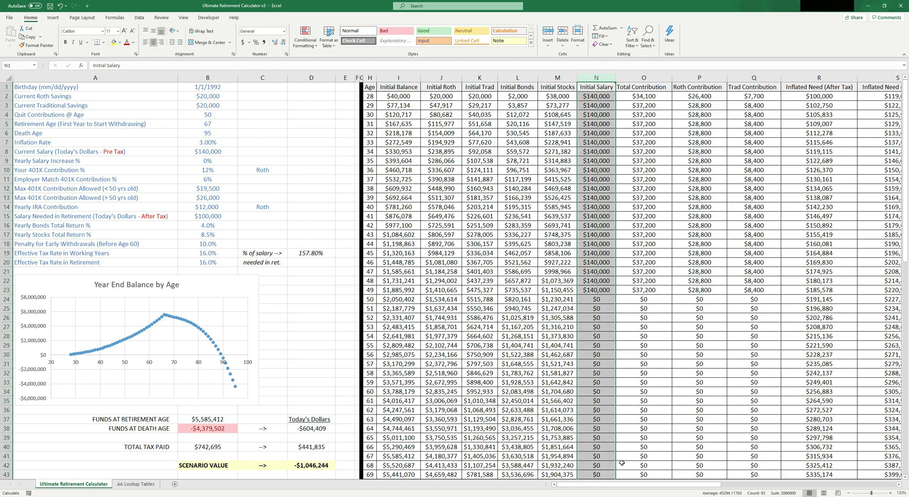
pyautogui.moveTo(622, 485); pyautogui.dragTo(574, 492)
pyautogui.moveTo(596, 98); pyautogui.dragTo(591, 286)
pyautogui.click(186, 159)
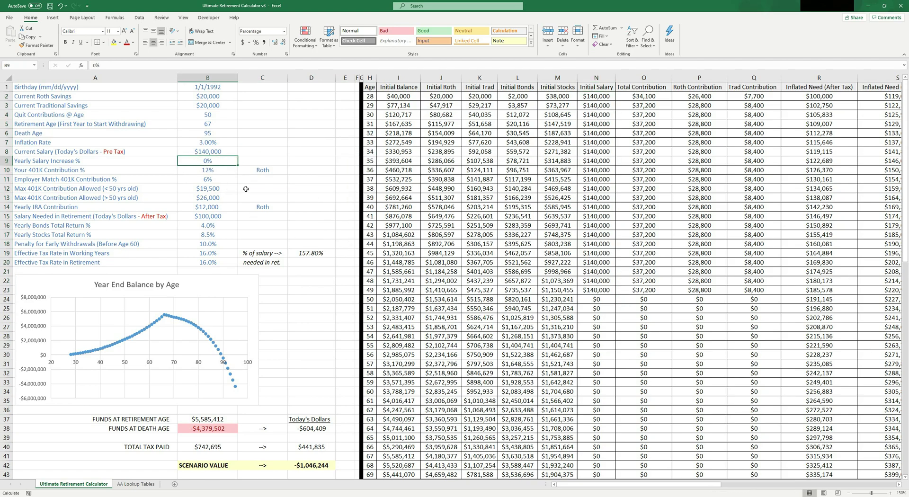
pyautogui.write('3')
pyautogui.press('Return')
pyautogui.moveTo(590, 99); pyautogui.dragTo(595, 290)
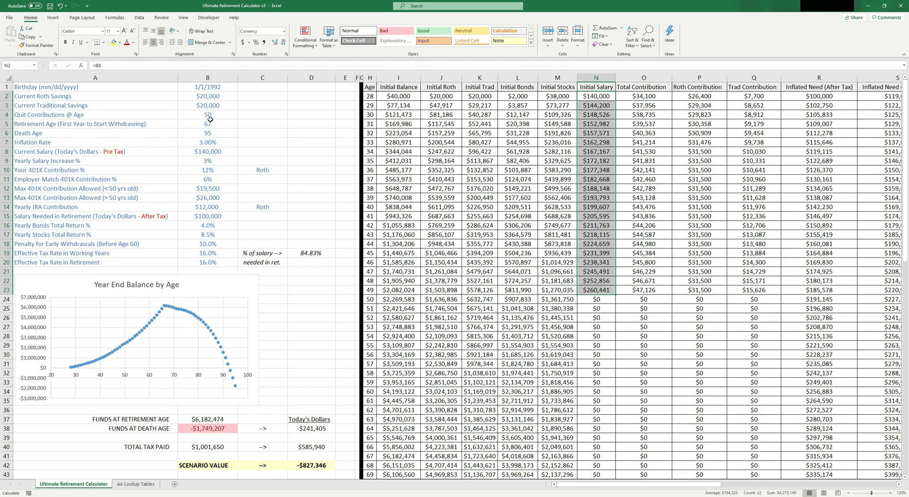
# Step: Change the retirement age in B5 to 58, review the early-withdrawal penalty row, and scroll right
pyautogui.click(204, 117)
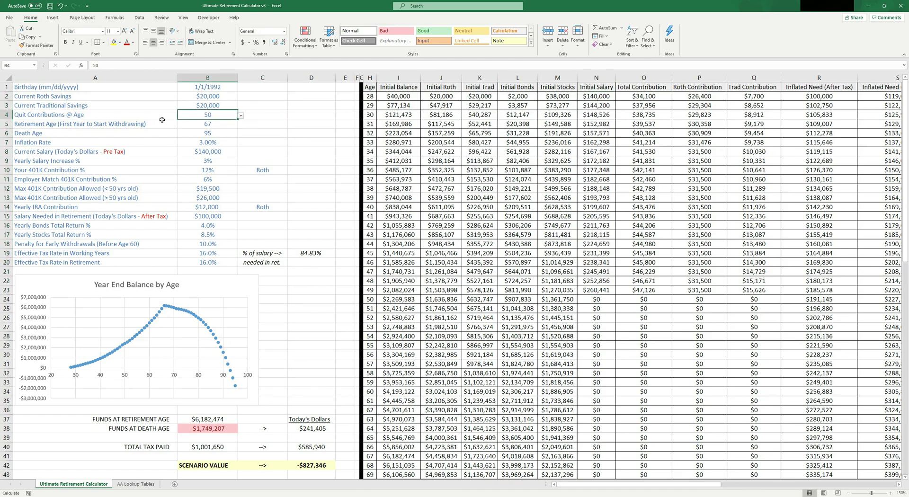
pyautogui.click(216, 122)
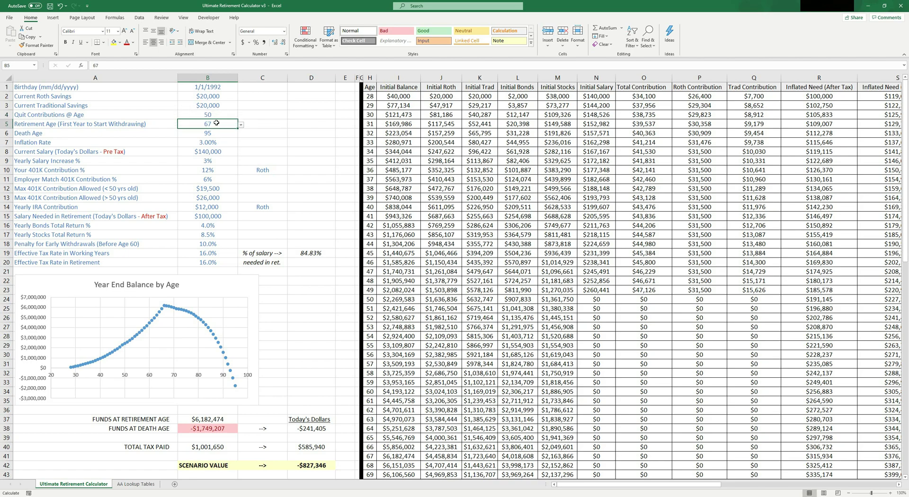
pyautogui.write('58')
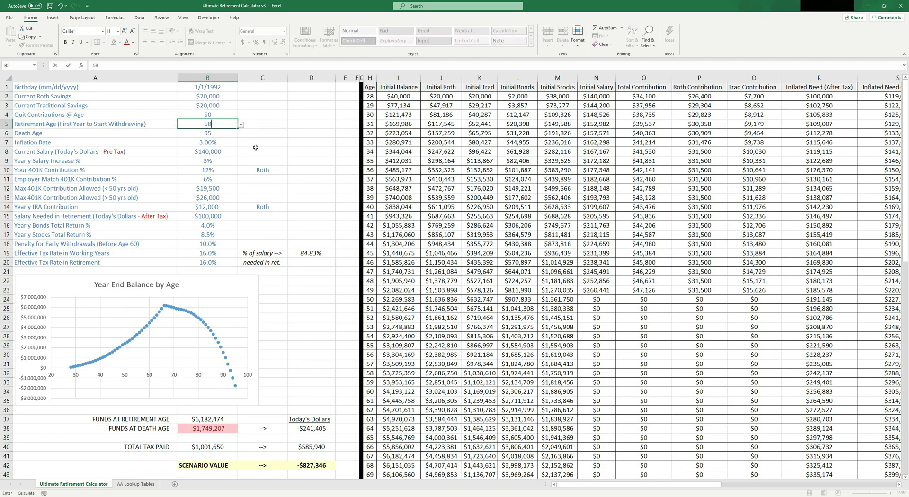
pyautogui.press('Return')
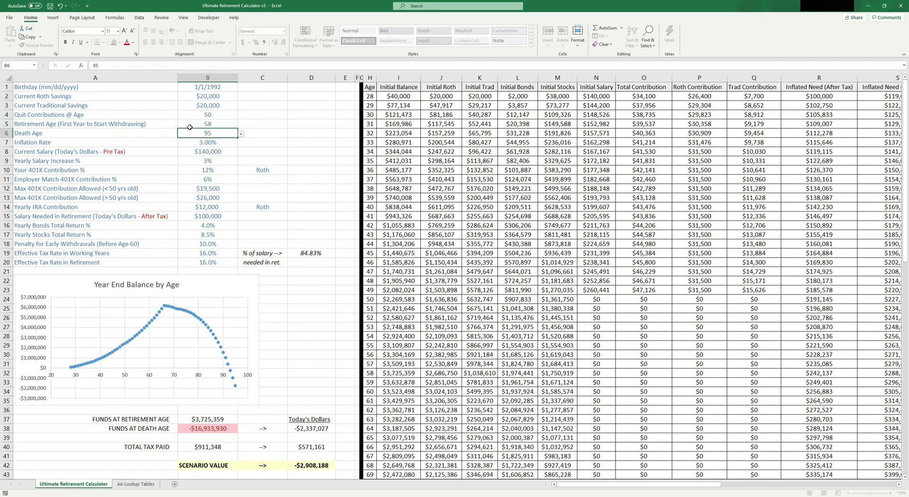
pyautogui.click(209, 125)
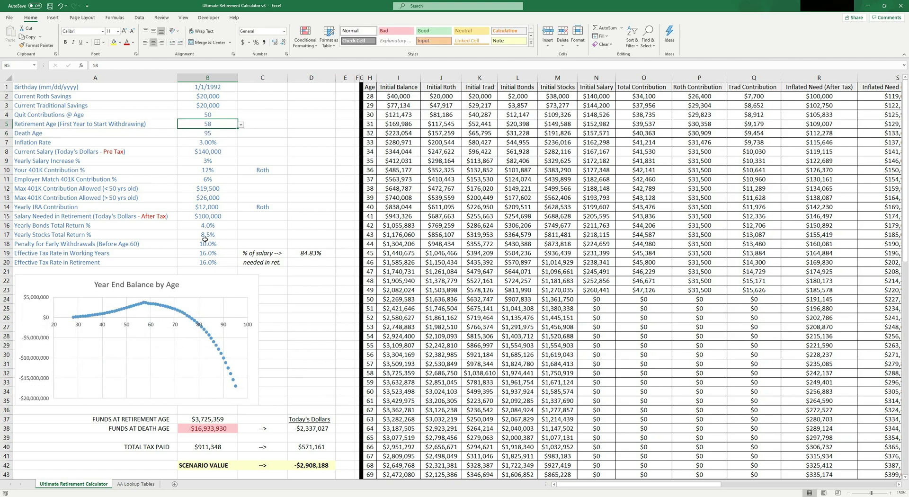
pyautogui.moveTo(64, 245); pyautogui.dragTo(215, 244)
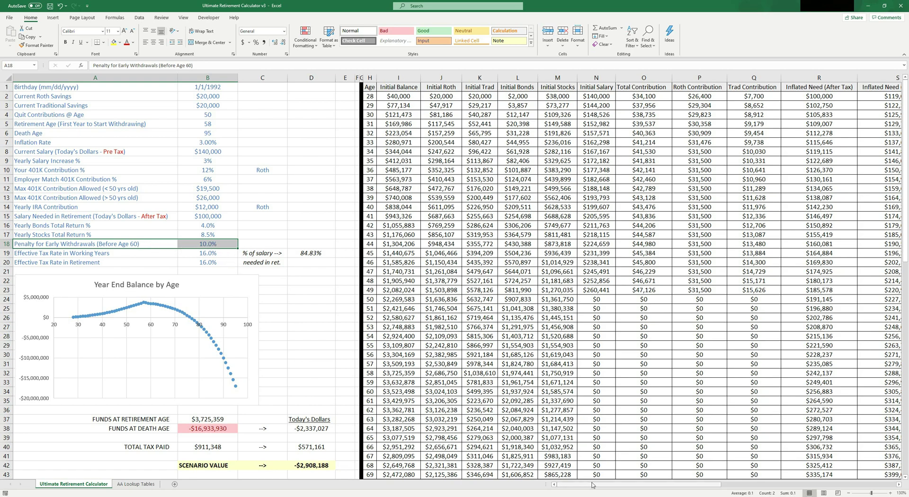
pyautogui.moveTo(593, 487); pyautogui.dragTo(675, 488)
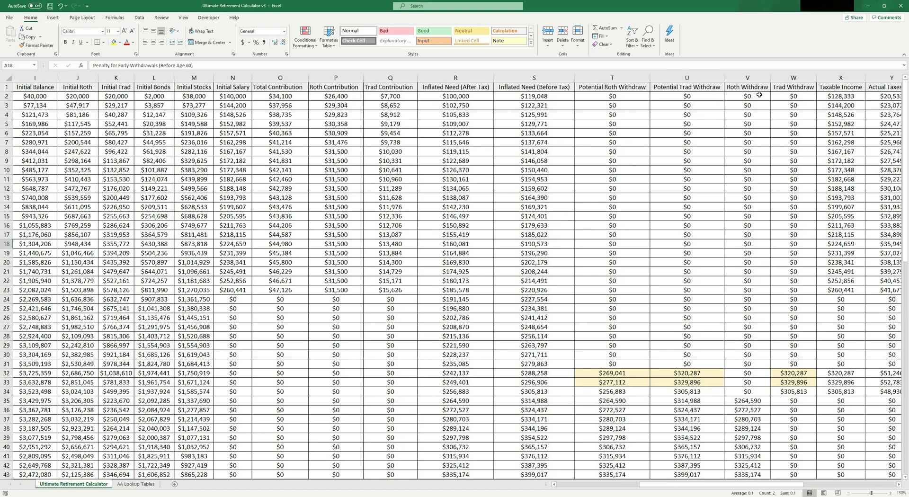
pyautogui.click(789, 78)
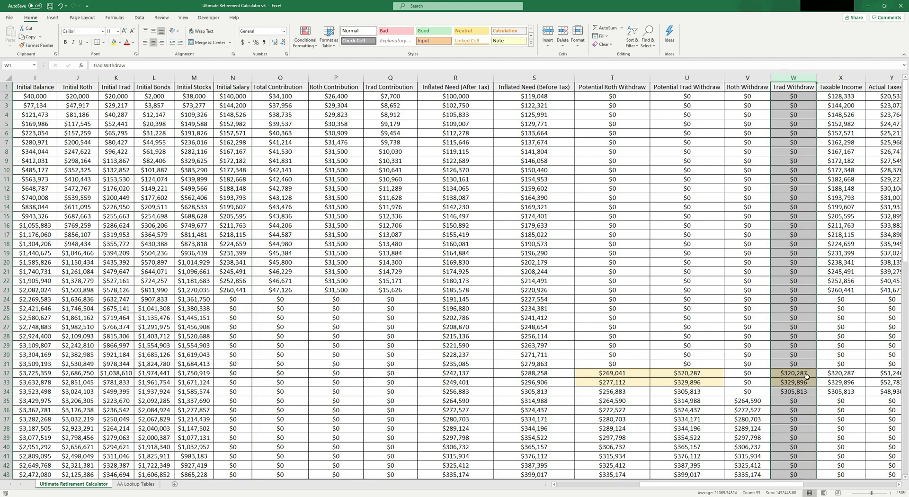
pyautogui.click(800, 373)
pyautogui.hotkey('shift', 'Down')
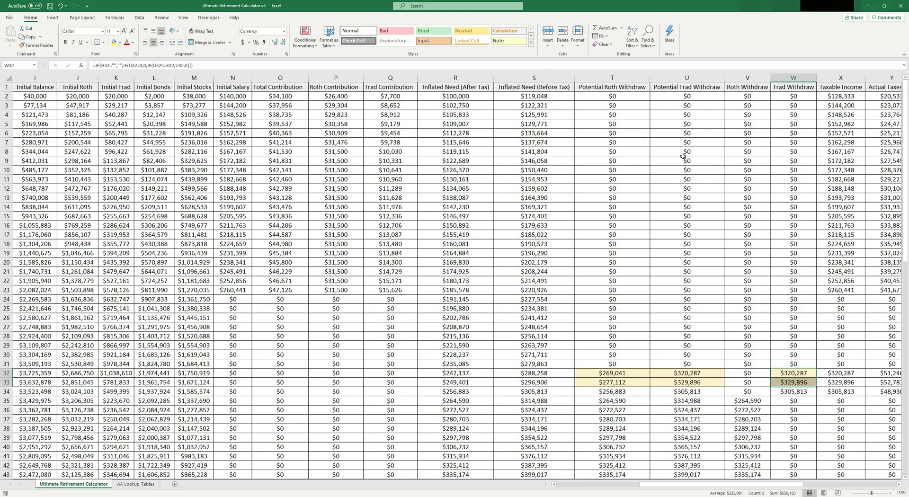
pyautogui.click(550, 78)
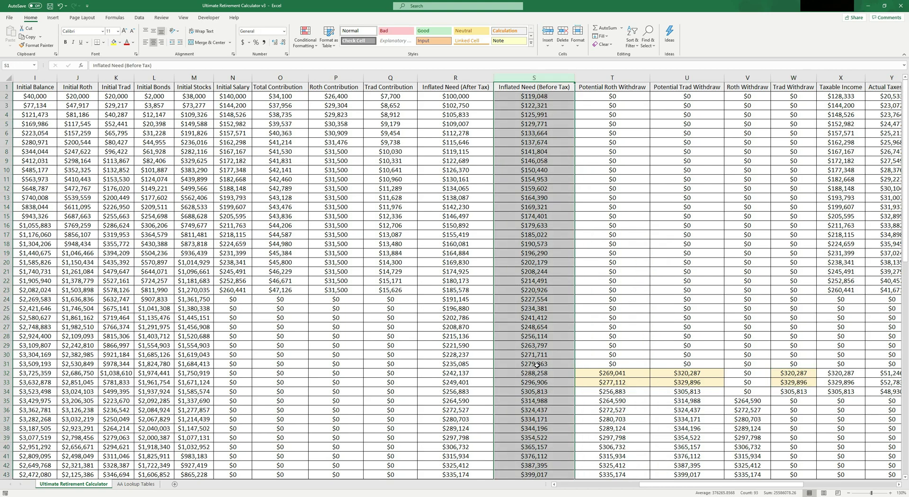
pyautogui.moveTo(537, 373); pyautogui.dragTo(537, 383)
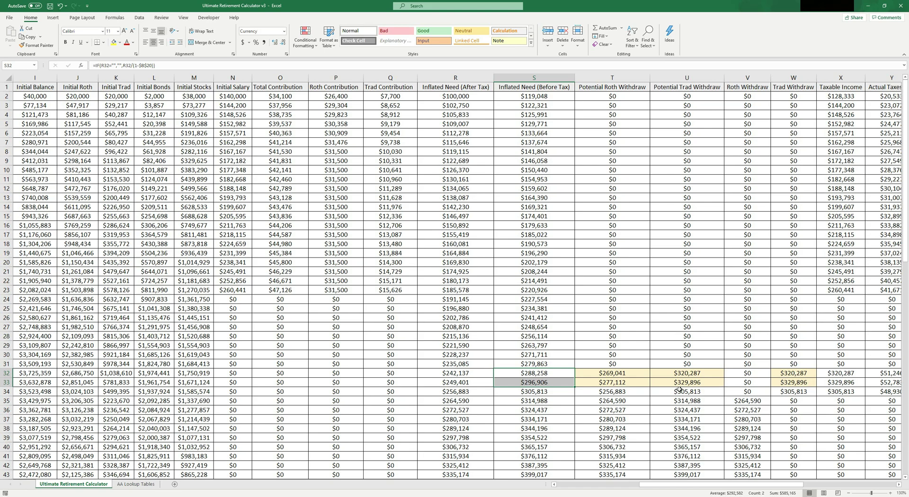
pyautogui.click(535, 392)
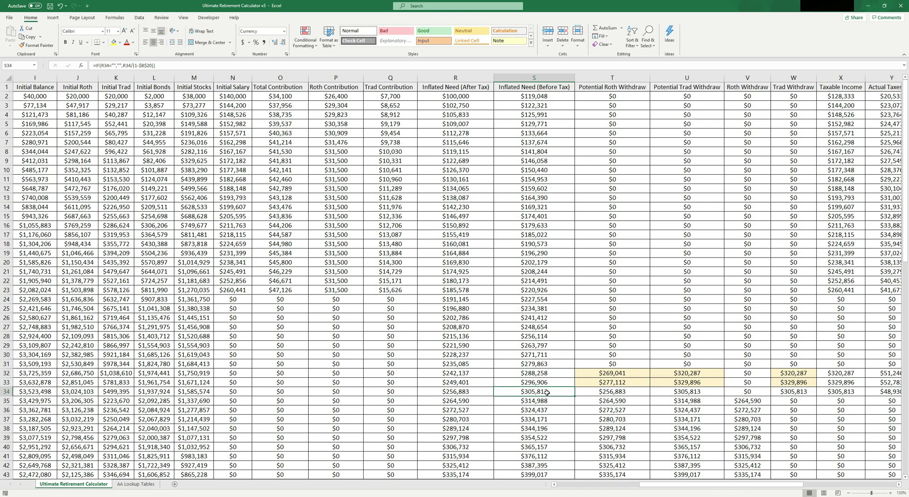
pyautogui.hotkey('shift', 'space')
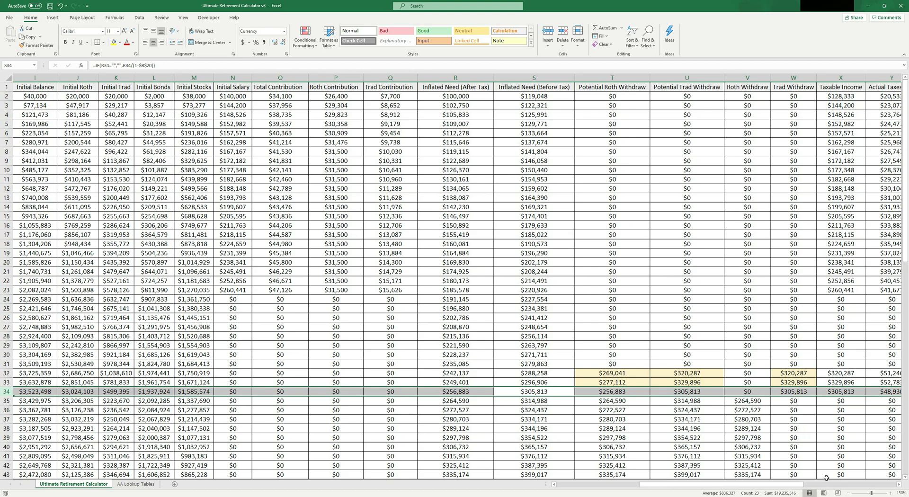
pyautogui.moveTo(773, 485); pyautogui.dragTo(690, 485)
pyautogui.click(309, 315)
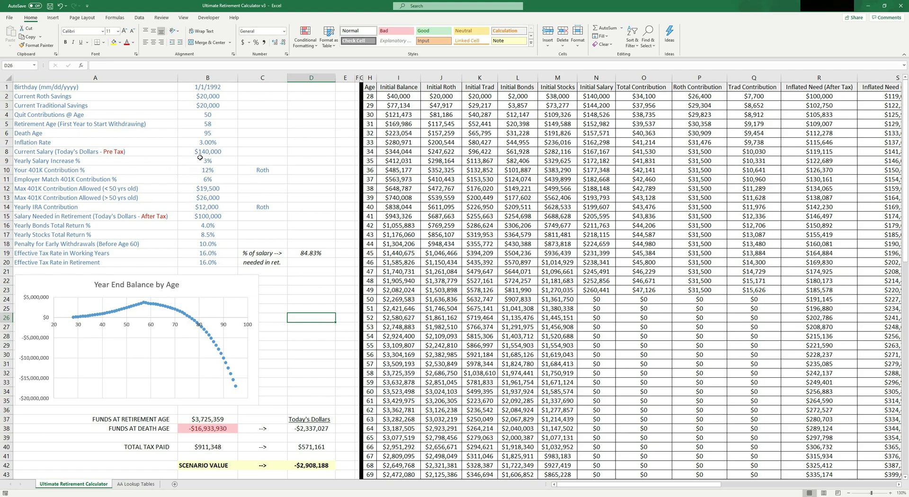
pyautogui.click(205, 156)
pyautogui.click(221, 161)
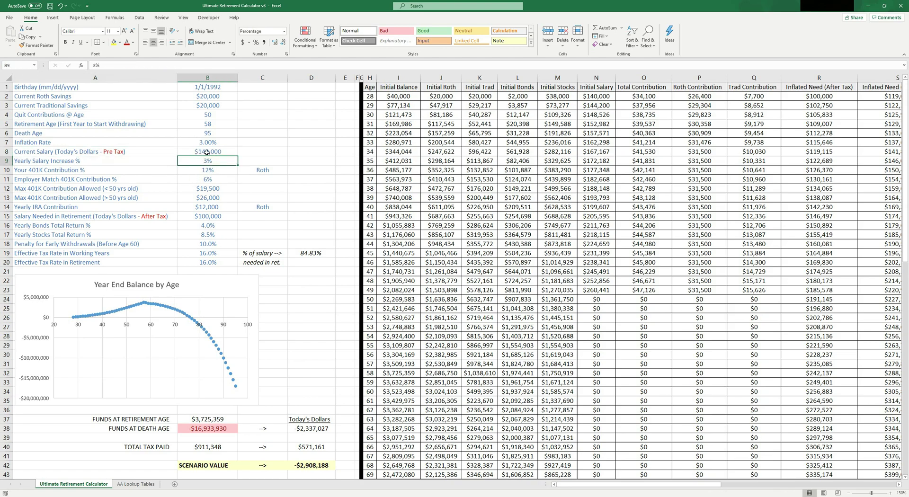
pyautogui.press('Up')
pyautogui.press('Up')
pyautogui.press('Down')
pyautogui.press('Down')
pyautogui.press('Up')
pyautogui.press('Up')
pyautogui.press('Down')
pyautogui.press('Down')
pyautogui.press('Up')
pyautogui.press('Up')
pyautogui.moveTo(80, 140); pyautogui.dragTo(201, 140)
pyautogui.moveTo(105, 162); pyautogui.dragTo(218, 161)
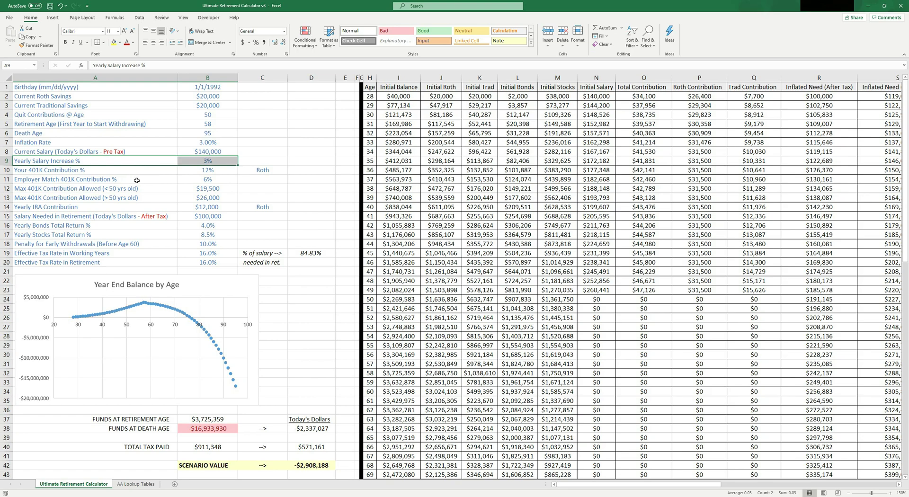
pyautogui.moveTo(127, 173); pyautogui.dragTo(210, 180)
pyautogui.click(472, 271)
pyautogui.click(311, 197)
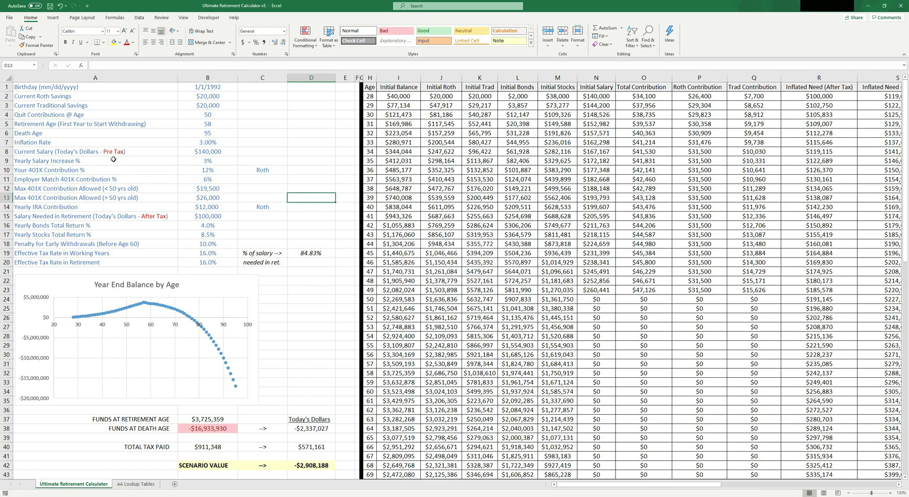
pyautogui.click(80, 171)
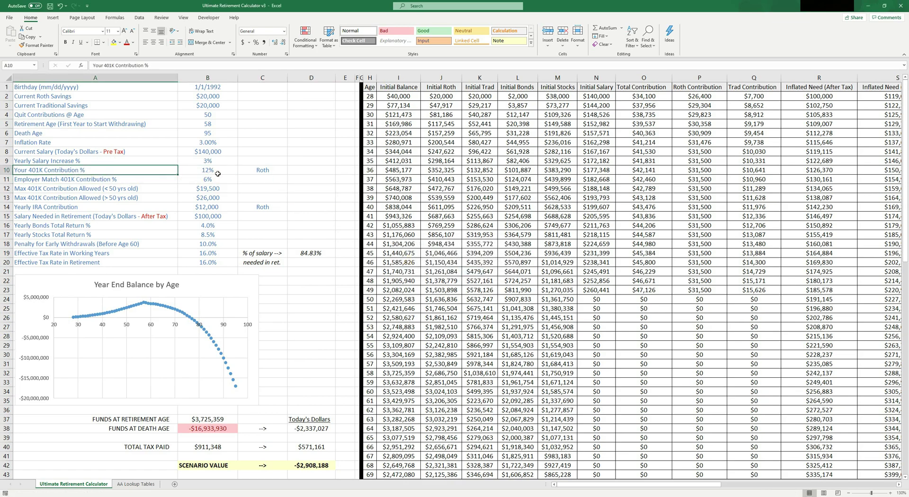
pyautogui.click(214, 171)
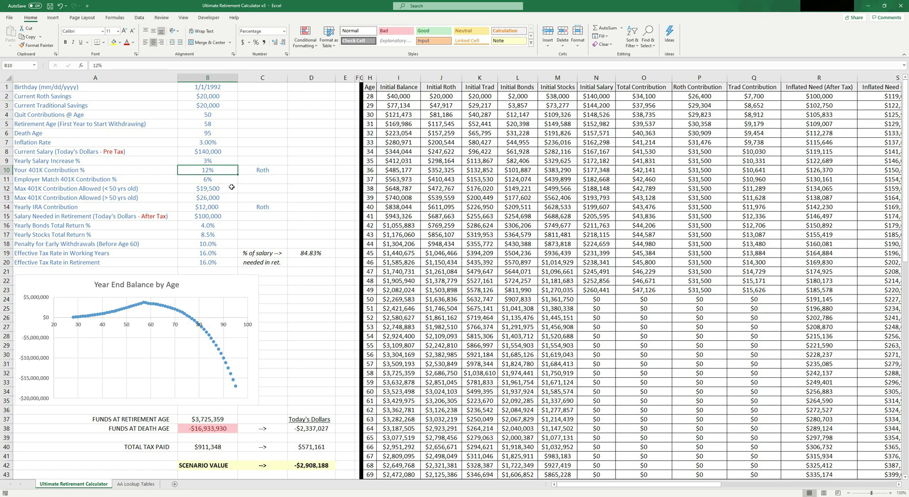
pyautogui.click(268, 172)
pyautogui.click(290, 171)
pyautogui.click(267, 181)
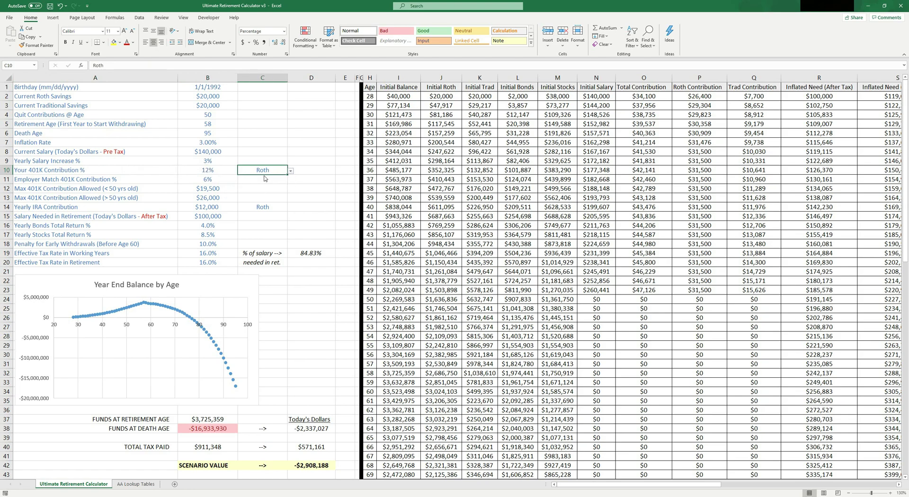
pyautogui.scroll(-2, 246, 173)
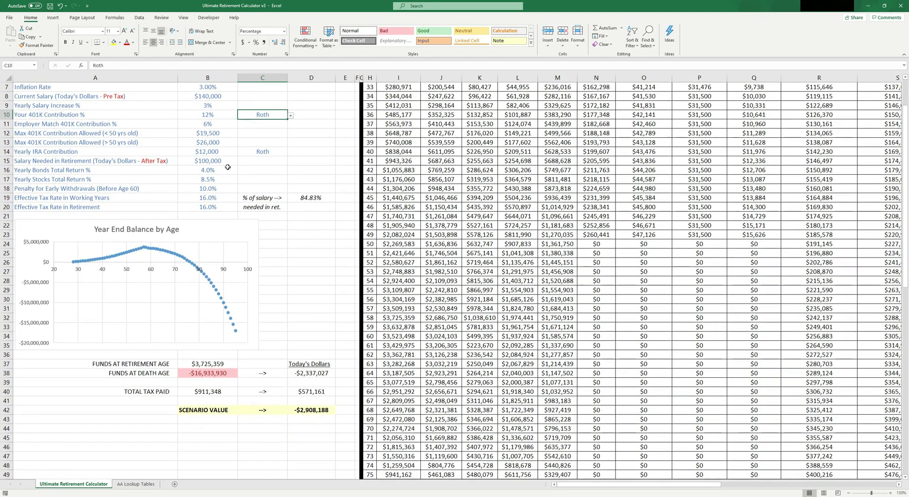
pyautogui.click(98, 126)
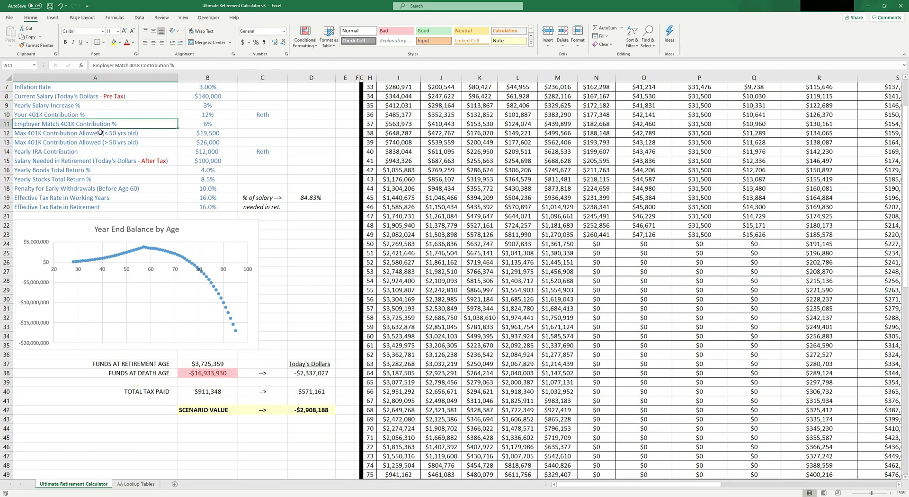
pyautogui.press('Right')
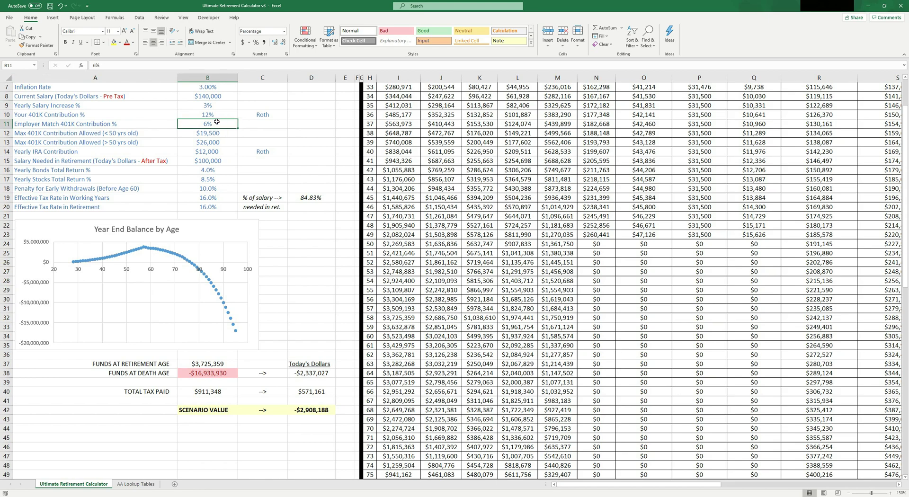
pyautogui.click(274, 121)
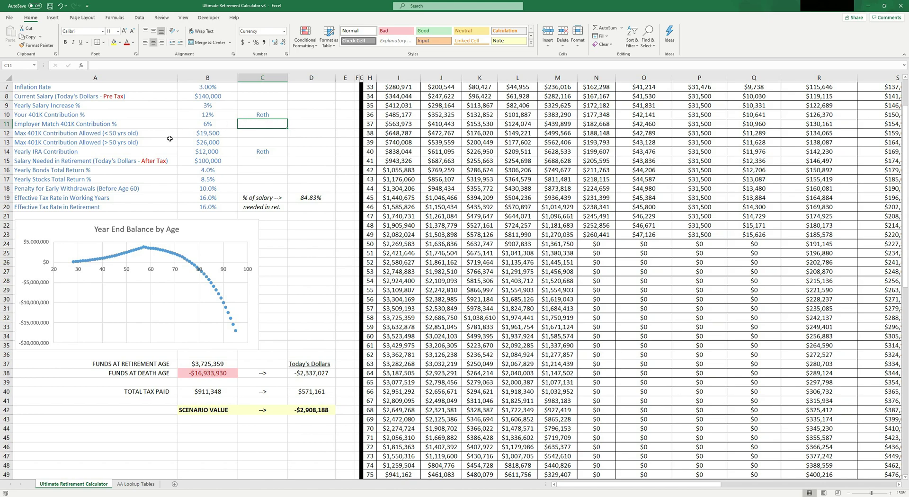
pyautogui.click(199, 126)
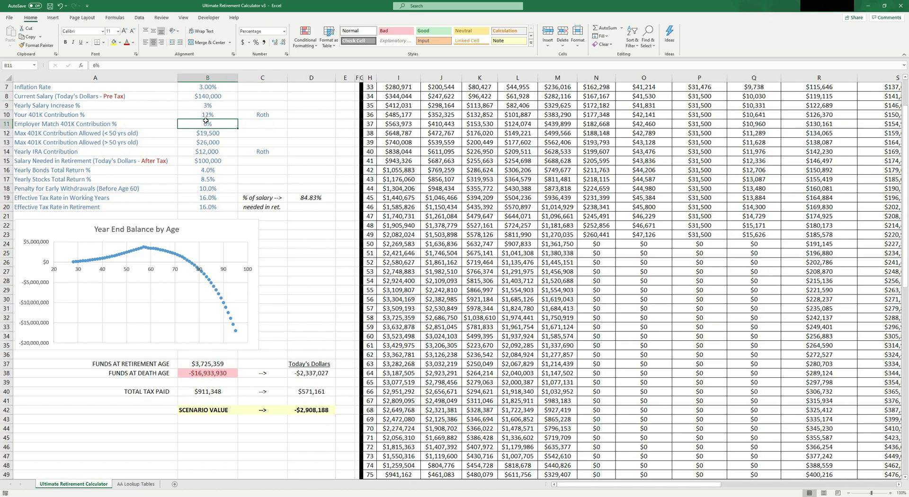
pyautogui.click(96, 135)
pyautogui.moveTo(95, 135); pyautogui.dragTo(209, 142)
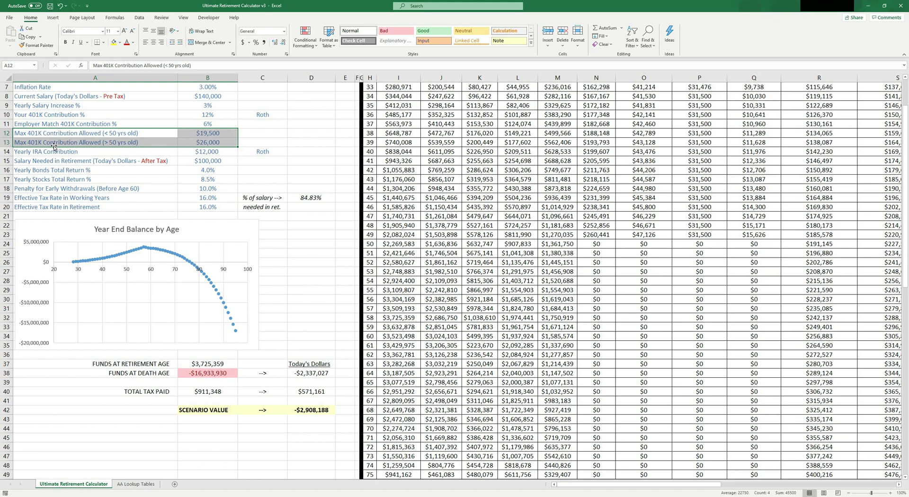
pyautogui.click(31, 134)
pyautogui.moveTo(134, 137); pyautogui.dragTo(213, 132)
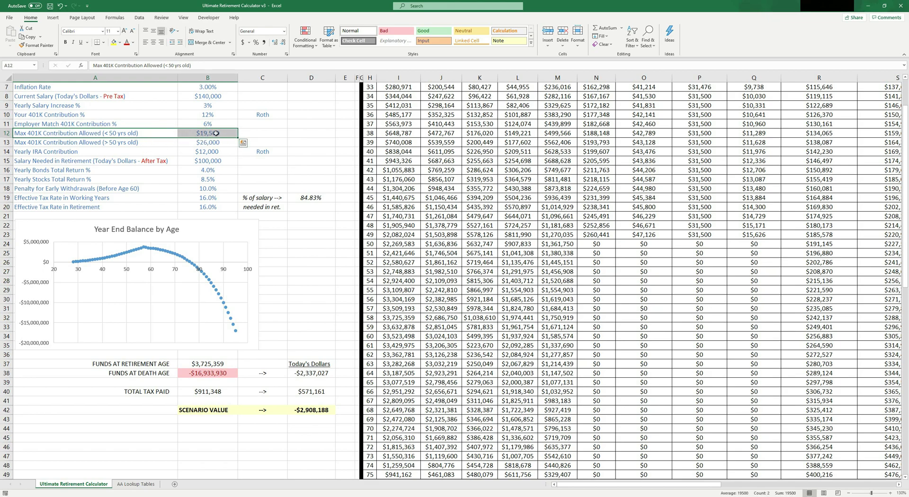
pyautogui.moveTo(141, 142); pyautogui.dragTo(229, 143)
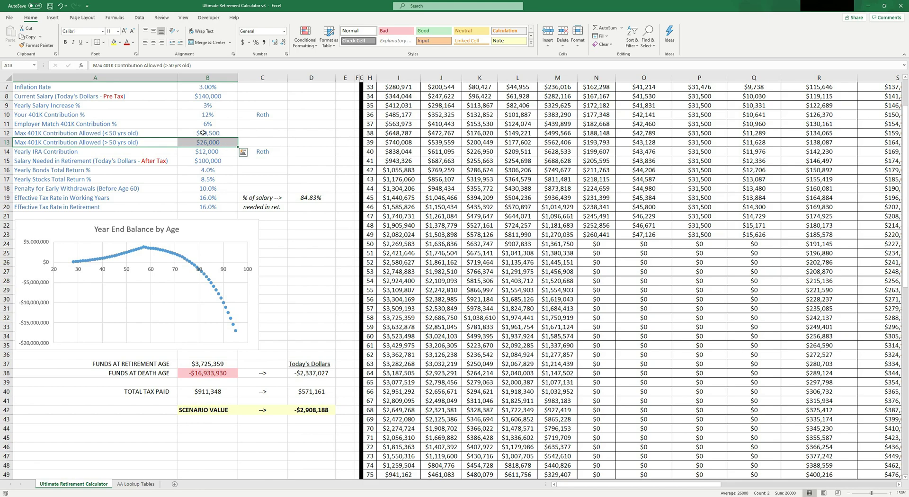
pyautogui.click(207, 132)
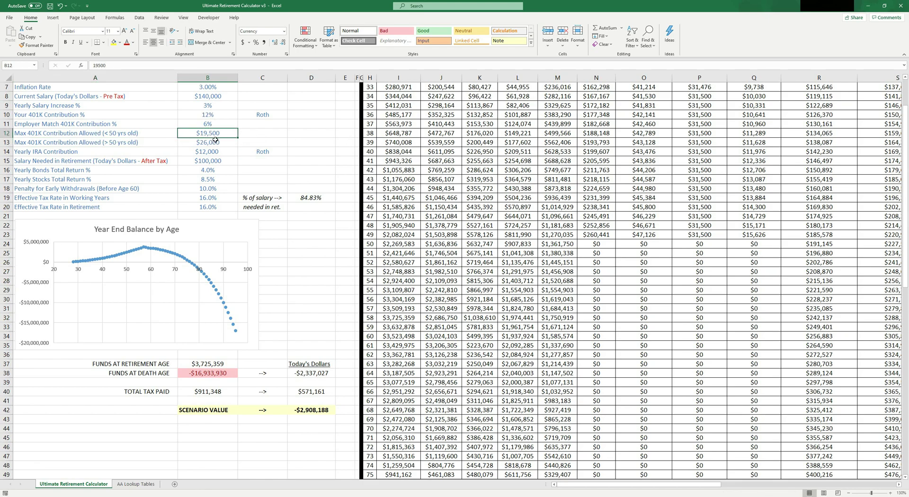
pyautogui.click(216, 140)
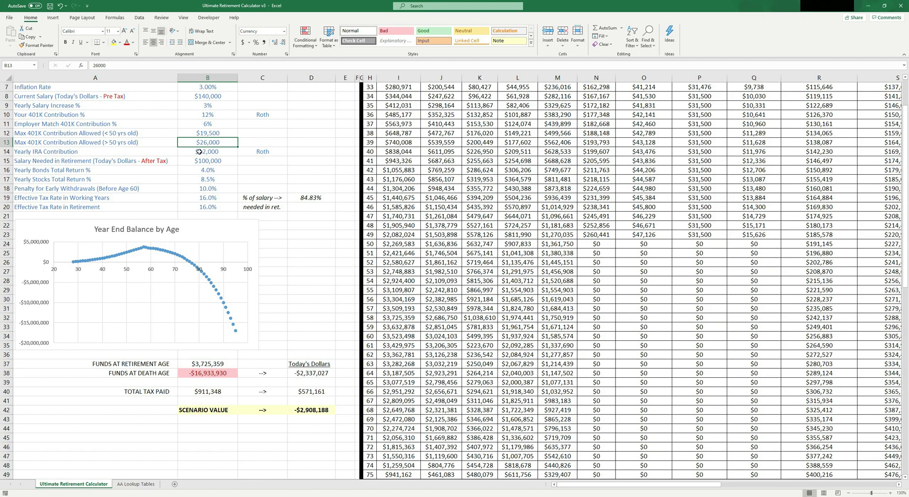
pyautogui.moveTo(211, 133); pyautogui.dragTo(219, 144)
pyautogui.scroll(1, 232, 200)
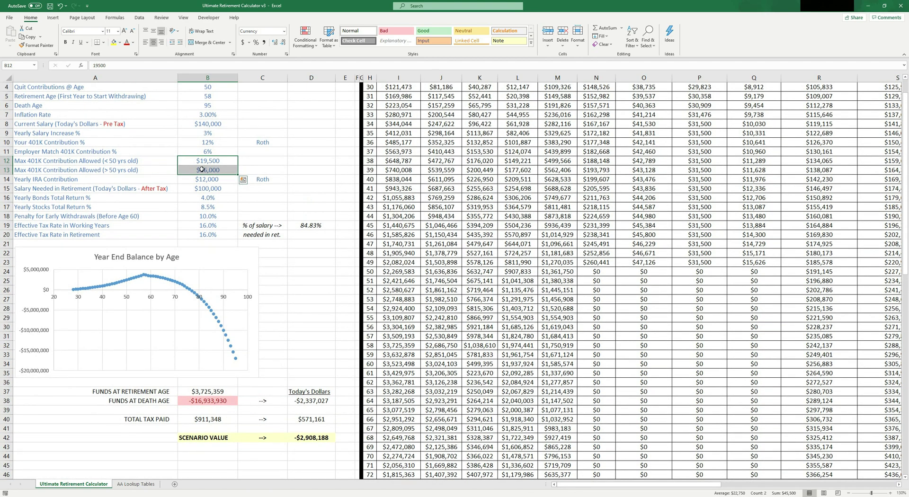
pyautogui.click(205, 183)
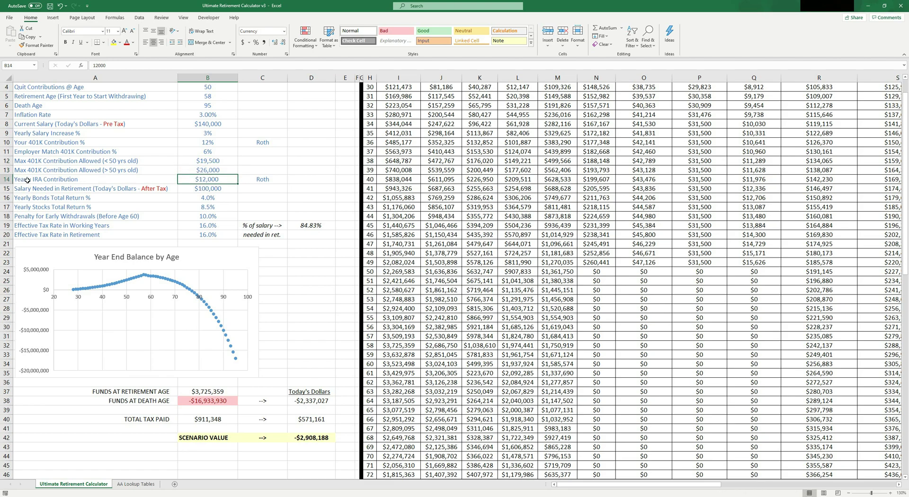
pyautogui.click(123, 181)
pyautogui.click(262, 180)
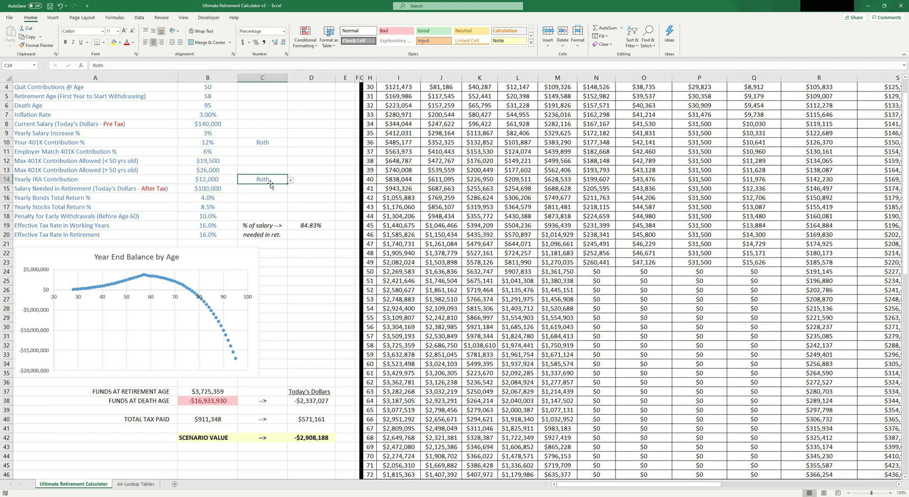
pyautogui.click(291, 181)
pyautogui.click(283, 187)
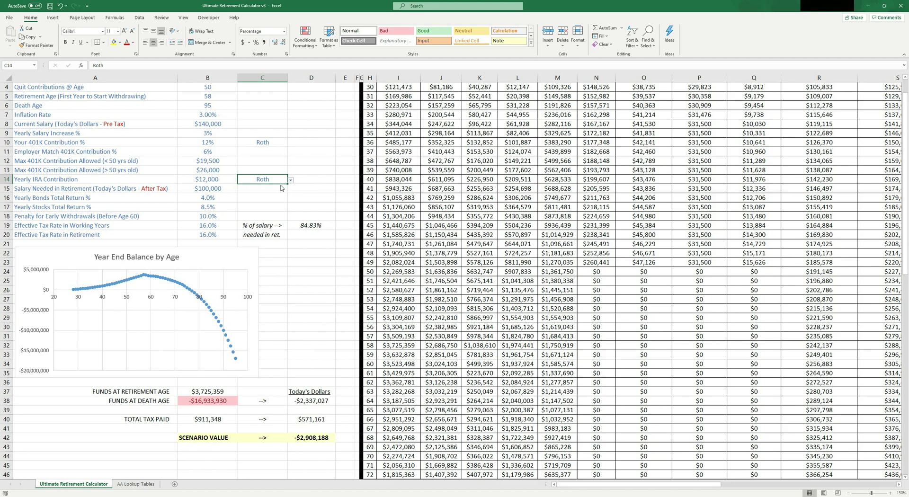
pyautogui.click(217, 180)
pyautogui.moveTo(99, 182); pyautogui.dragTo(257, 179)
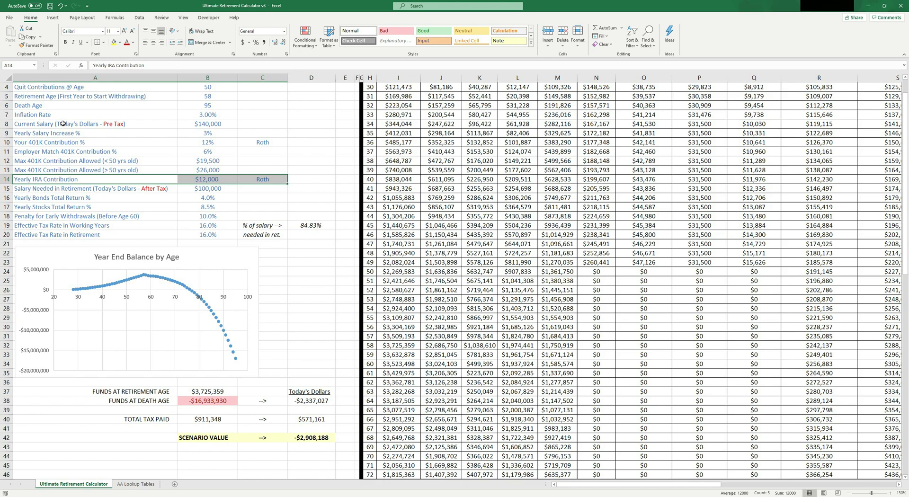
pyautogui.scroll(1, 70, 126)
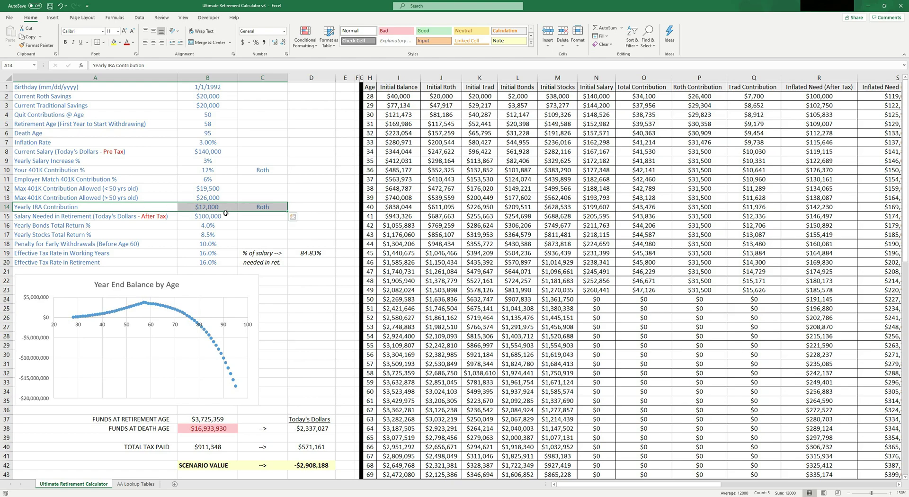
pyautogui.click(97, 217)
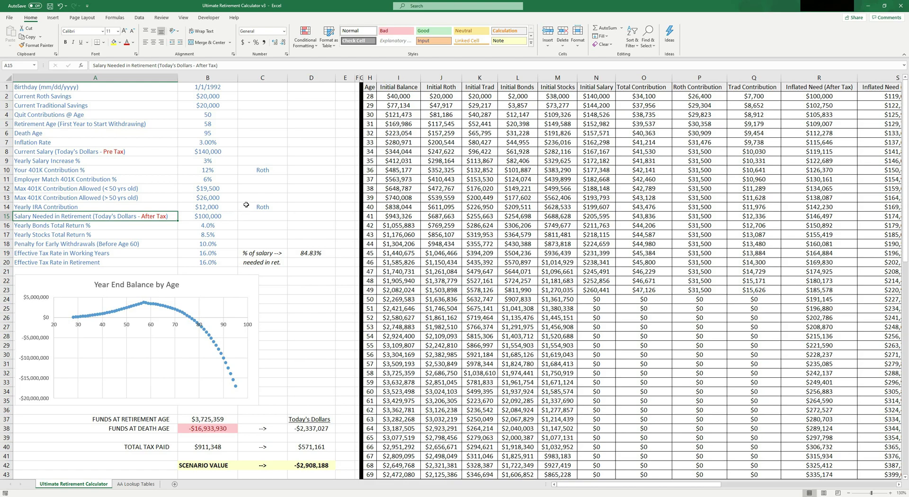
pyautogui.click(228, 218)
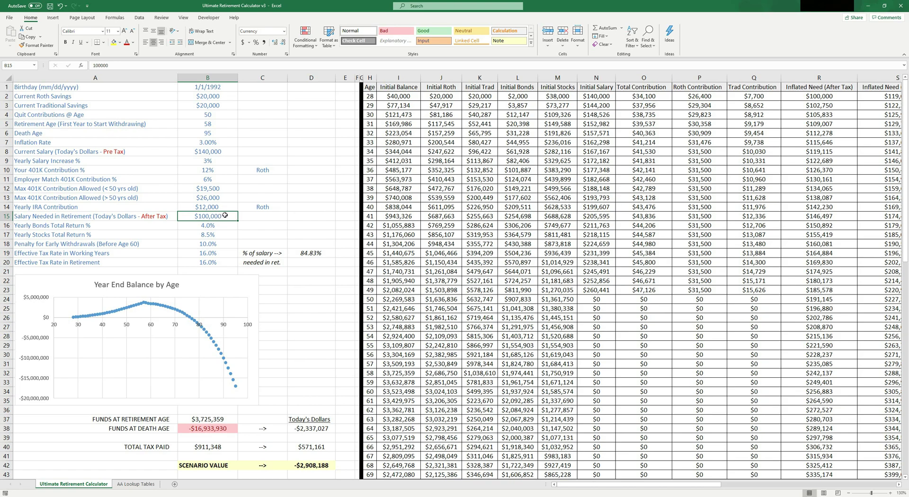
pyautogui.click(99, 218)
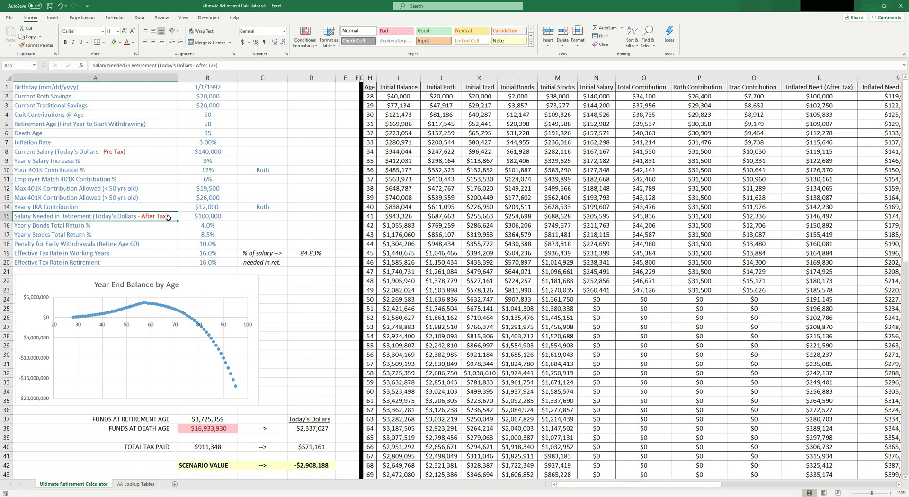
pyautogui.click(217, 215)
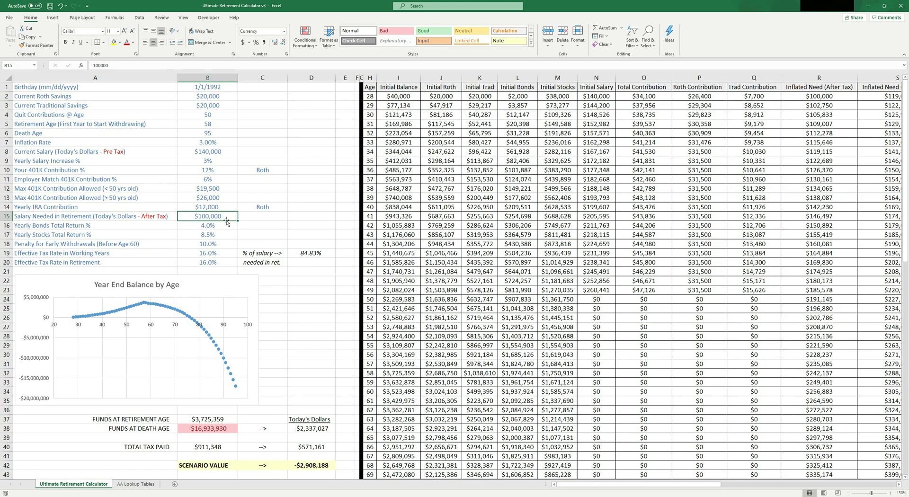
pyautogui.moveTo(120, 224); pyautogui.dragTo(218, 235)
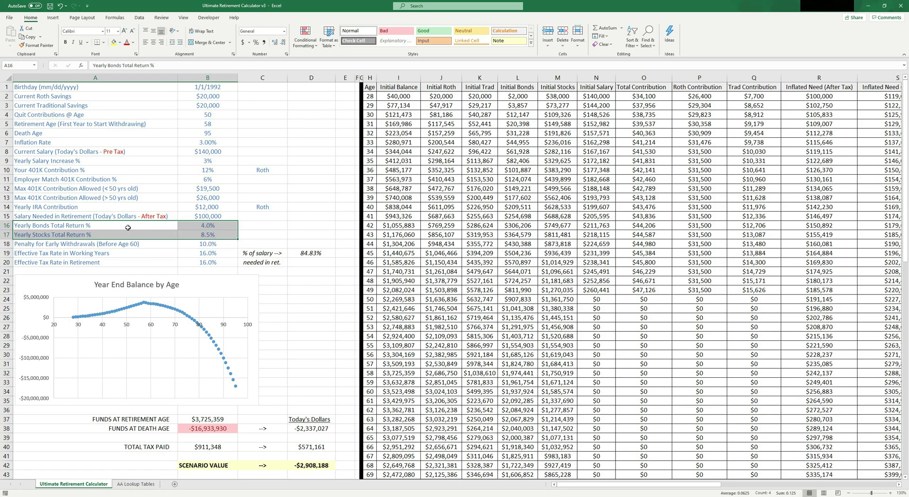
# Step: Raise Yearly Stocks Total Return in B17 from 8.5% to 9%, comparing it with the bond return row
pyautogui.moveTo(128, 227); pyautogui.dragTo(234, 232)
pyautogui.moveTo(140, 229); pyautogui.dragTo(227, 225)
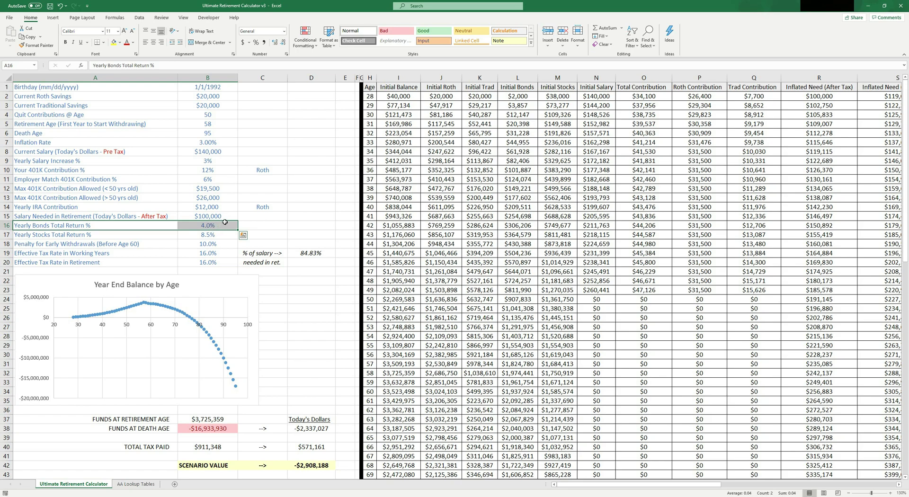
pyautogui.moveTo(112, 235); pyautogui.dragTo(211, 233)
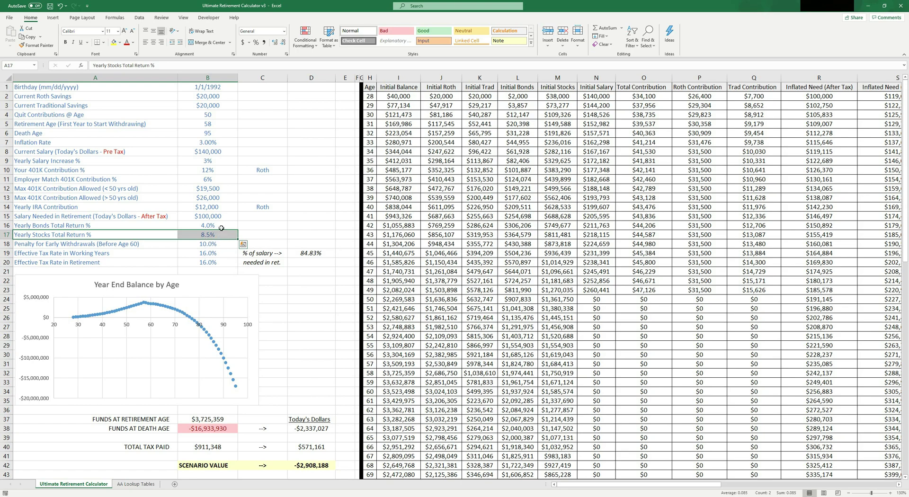
pyautogui.click(216, 234)
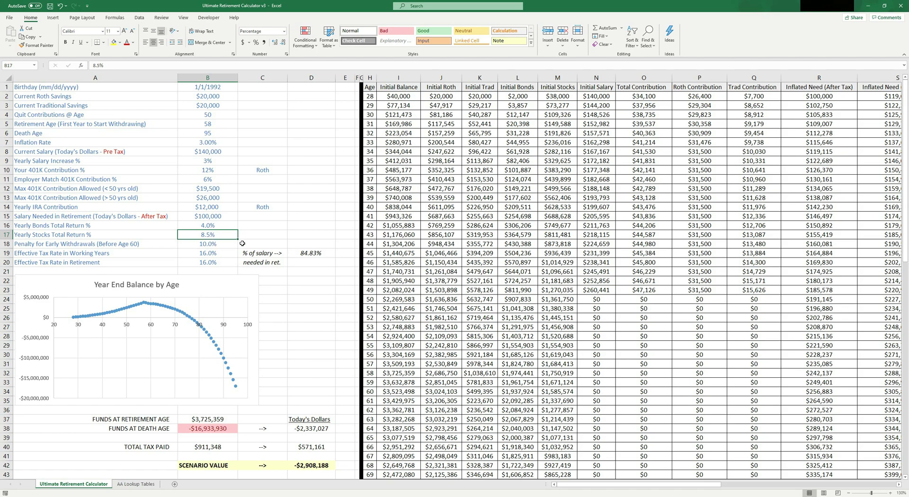
pyautogui.write('9')
pyautogui.press('Tab')
pyautogui.press('Tab')
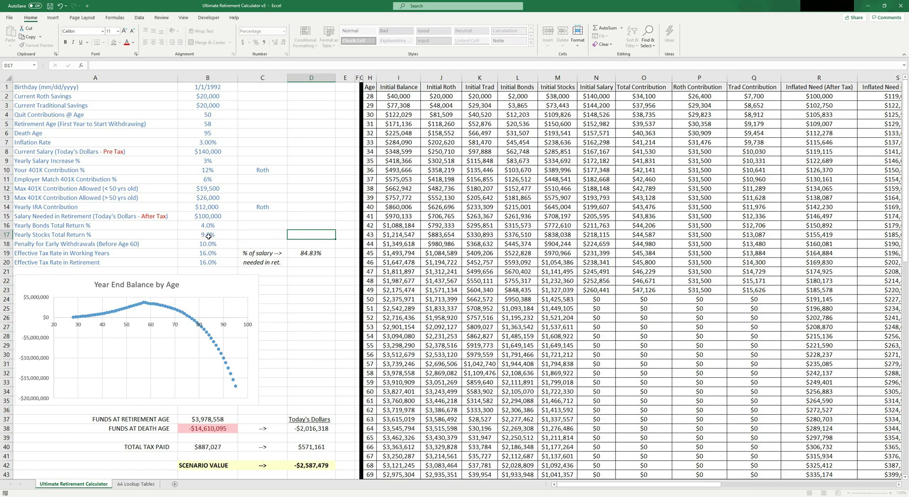
pyautogui.click(209, 235)
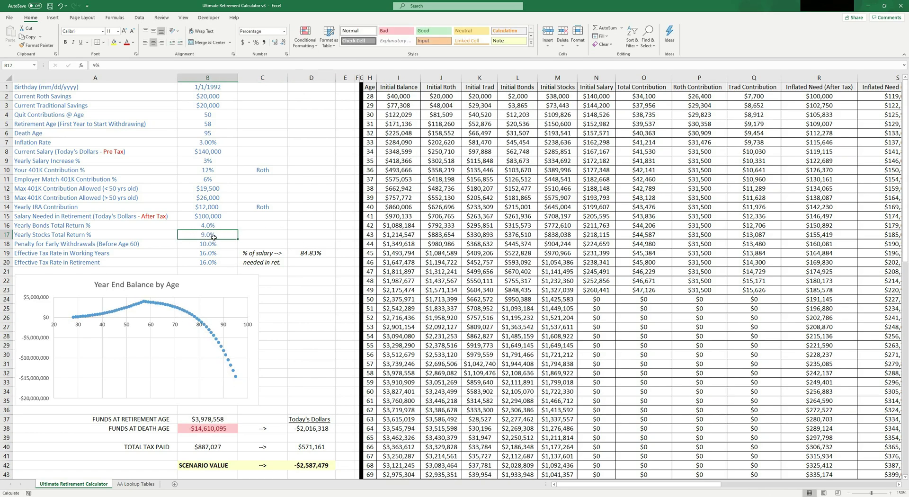
pyautogui.moveTo(209, 229)
pyautogui.mouseDown()
pyautogui.moveTo(145, 242)
pyautogui.moveTo(203, 234)
pyautogui.mouseUp()
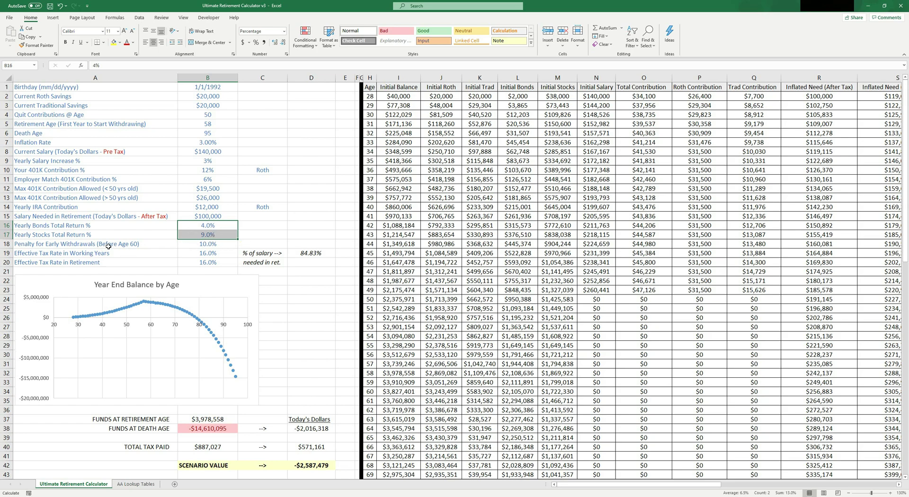
pyautogui.moveTo(109, 247); pyautogui.dragTo(222, 242)
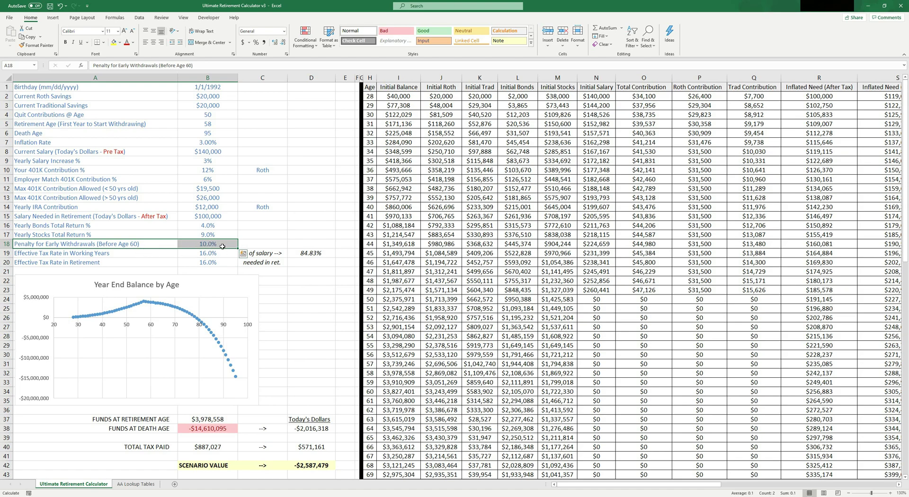
pyautogui.click(220, 246)
pyautogui.moveTo(131, 254); pyautogui.dragTo(227, 265)
pyautogui.click(214, 253)
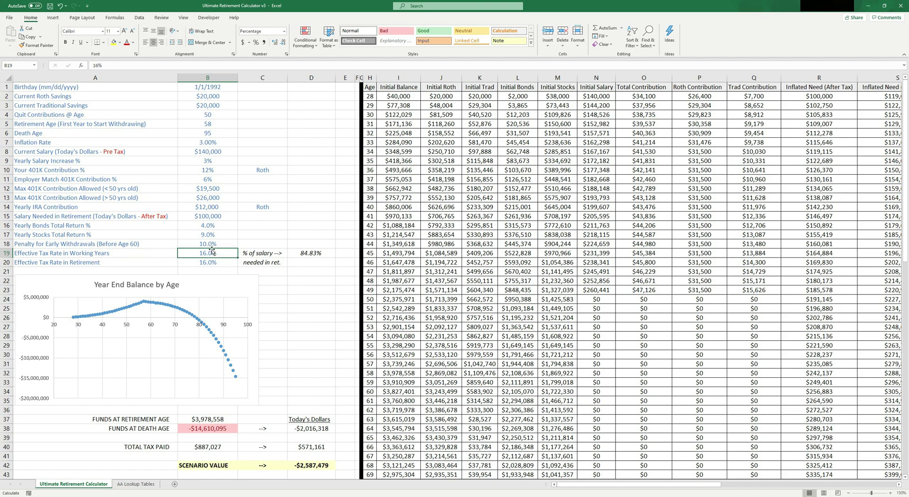
# Step: Compare the 16% retirement tax rate in B20 with the working-years tax rate above it
pyautogui.click(71, 263)
pyautogui.click(180, 261)
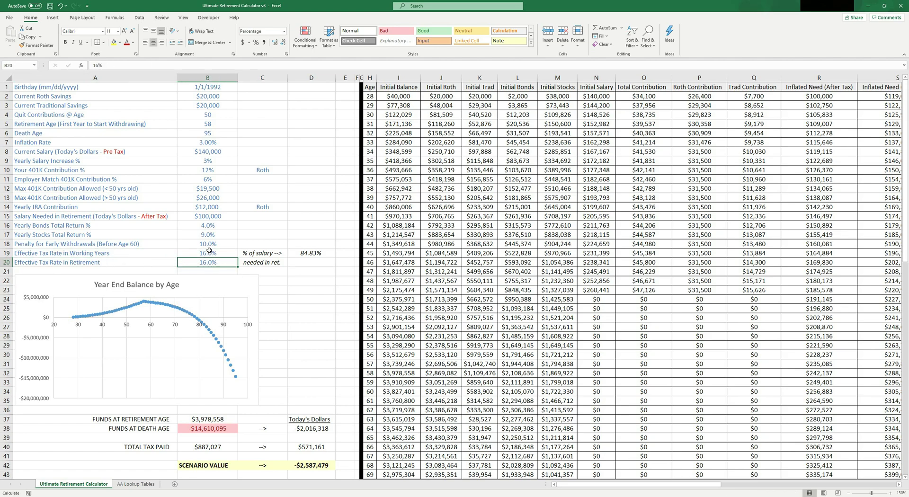
pyautogui.click(208, 250)
pyautogui.click(208, 261)
pyautogui.click(207, 256)
pyautogui.click(206, 261)
pyautogui.click(206, 255)
pyautogui.click(205, 261)
pyautogui.click(206, 254)
pyautogui.click(204, 262)
pyautogui.click(207, 254)
pyautogui.click(206, 261)
pyautogui.click(207, 254)
pyautogui.click(206, 261)
# Step: Review the percent-of-salary note and the 84.83% salary-needed formula
pyautogui.click(271, 260)
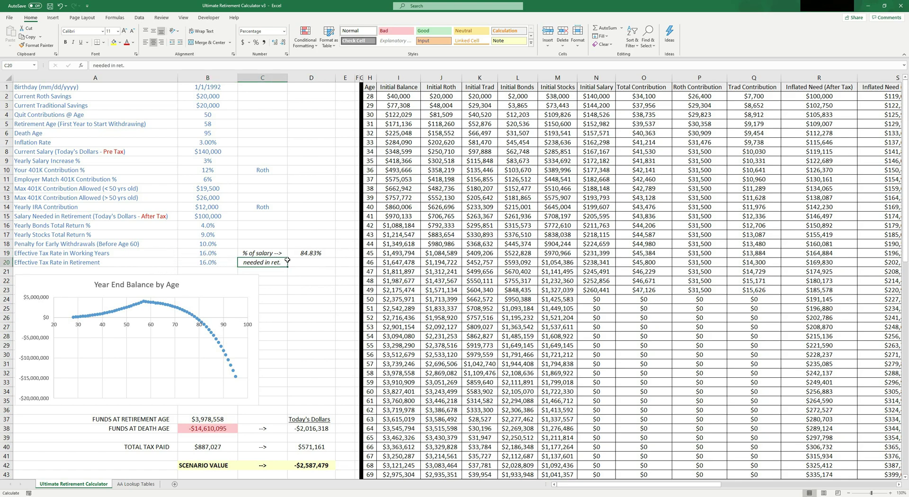
pyautogui.moveTo(293, 260); pyautogui.dragTo(303, 253)
pyautogui.click(310, 280)
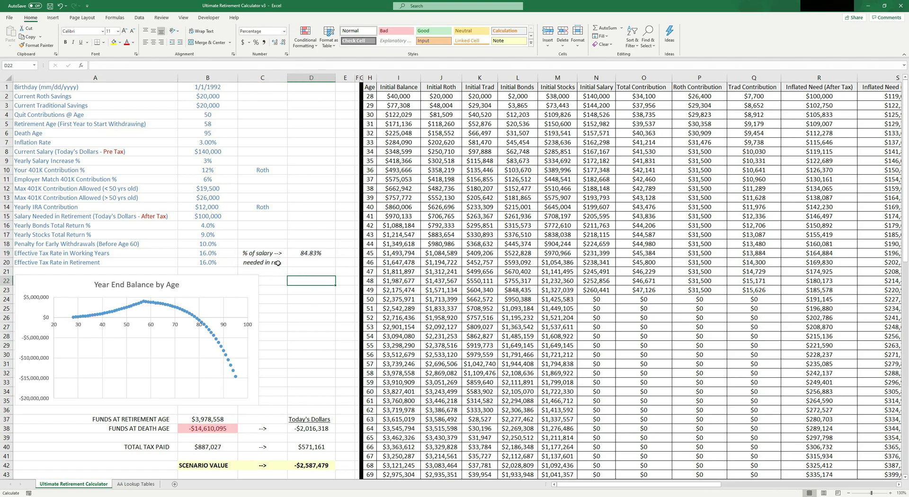
pyautogui.click(211, 265)
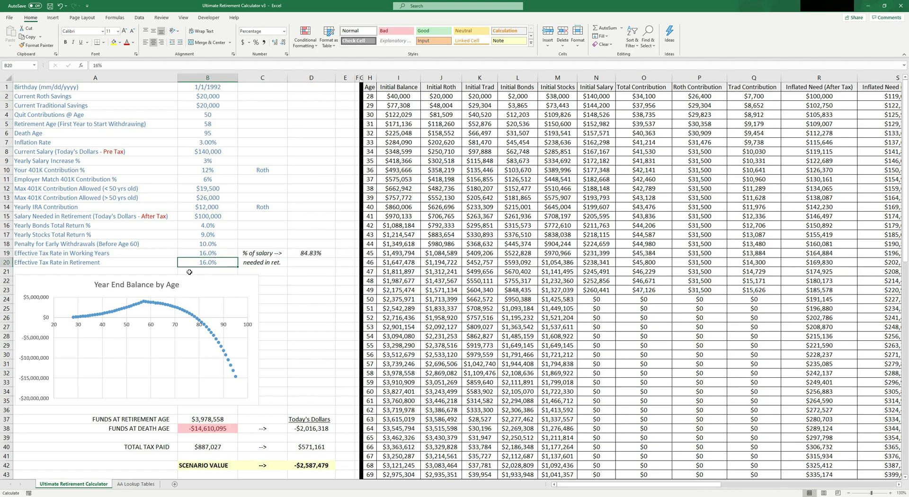
pyautogui.moveTo(264, 255); pyautogui.dragTo(292, 268)
pyautogui.click(319, 254)
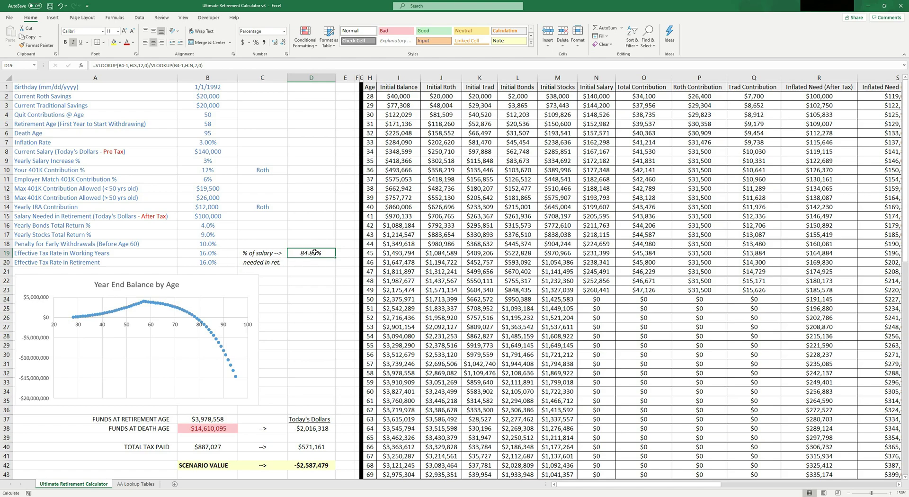
# Step: Try 14%, then set the retirement tax rate in B20 to 16% and compare it with B19
pyautogui.click(214, 262)
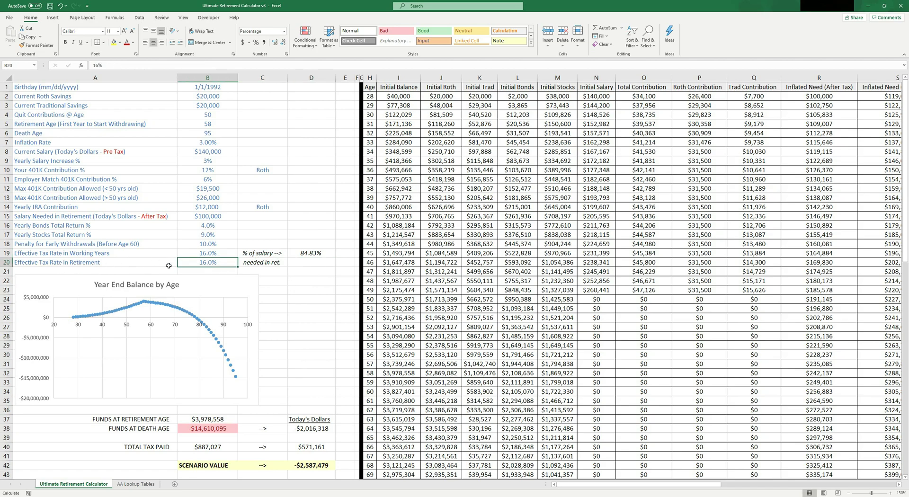
pyautogui.click(211, 256)
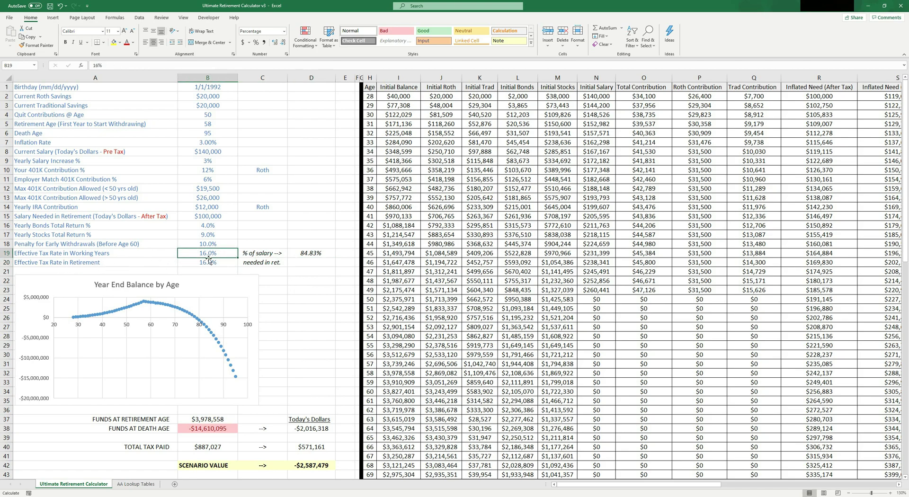
pyautogui.click(219, 263)
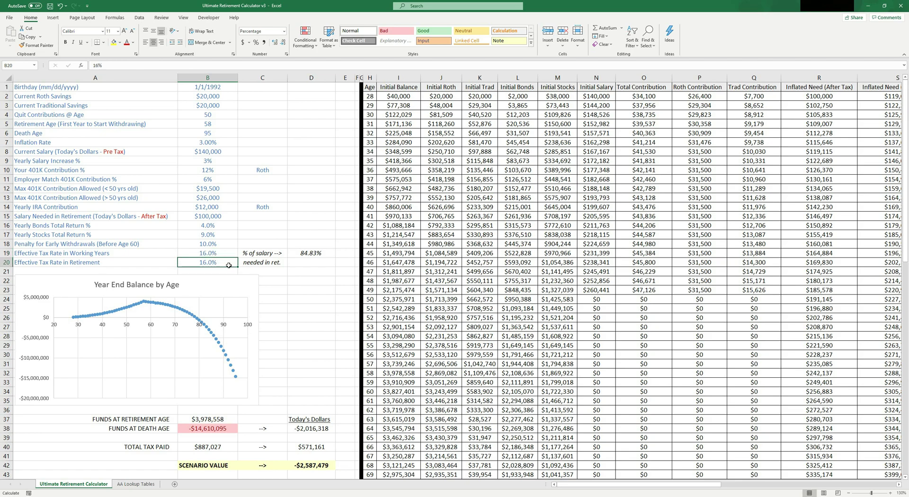
pyautogui.write('14')
pyautogui.click(305, 271)
pyautogui.click(225, 260)
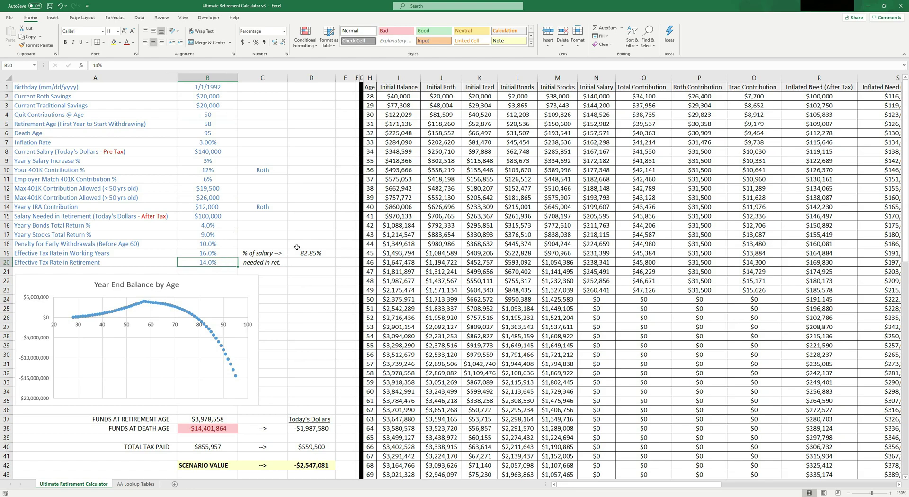
pyautogui.write('16')
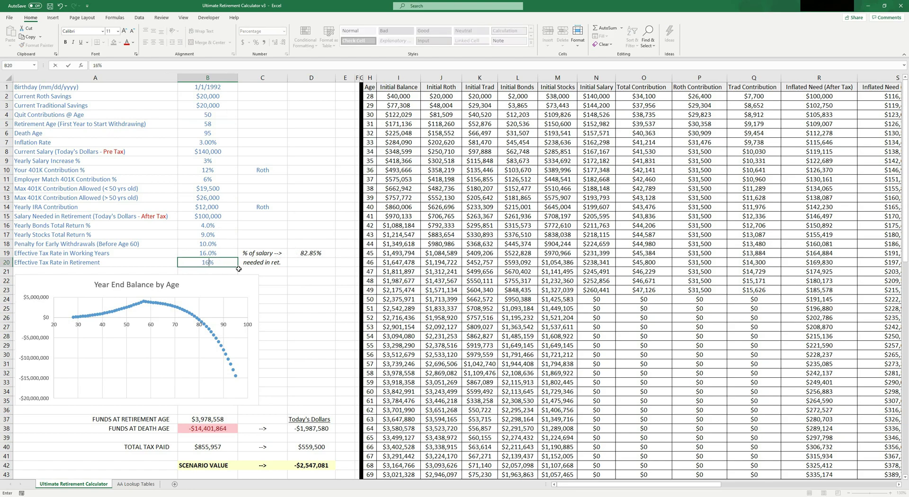
pyautogui.press('Return')
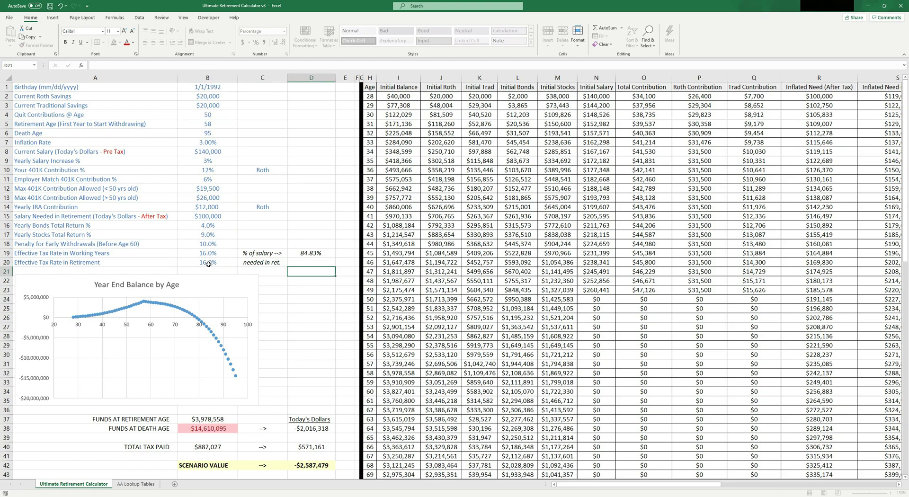
pyautogui.click(208, 263)
pyautogui.click(223, 252)
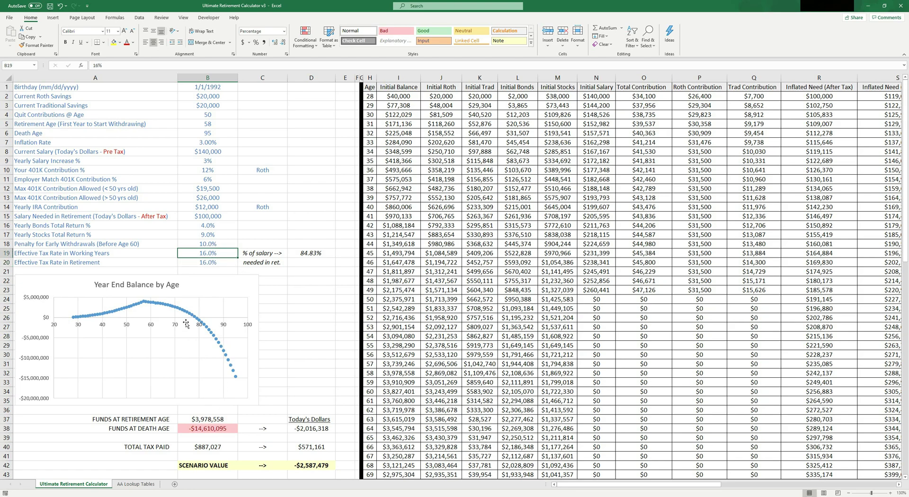
# Step: Review the four scenario values and the best-scenario formula in D51
pyautogui.scroll(-6, 258, 293)
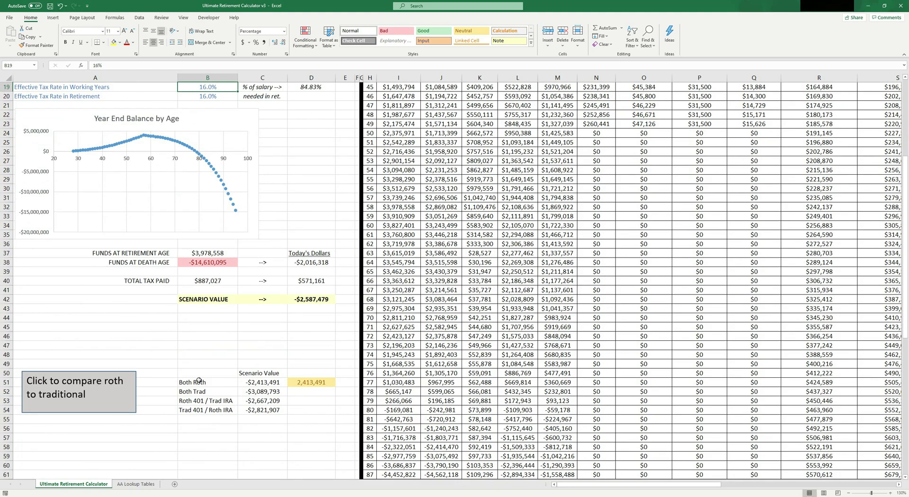
pyautogui.moveTo(199, 374); pyautogui.dragTo(311, 410)
pyautogui.moveTo(205, 374); pyautogui.dragTo(209, 410)
pyautogui.click(309, 384)
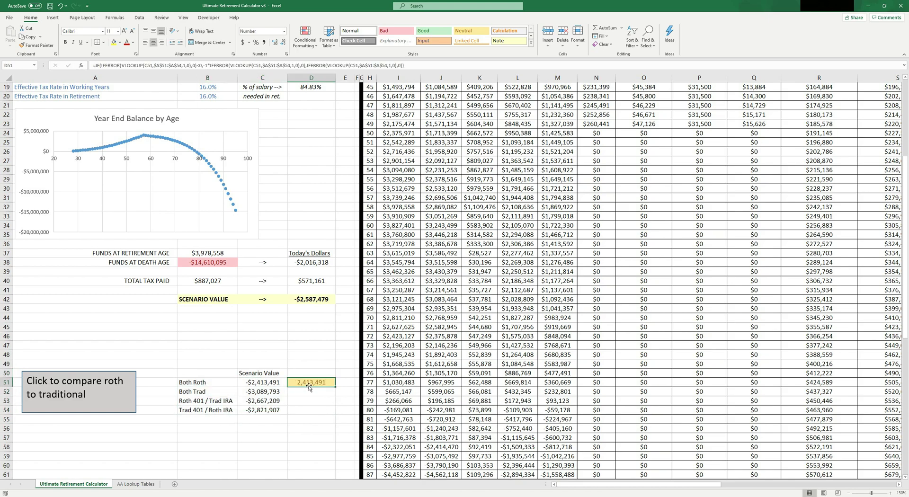
pyautogui.scroll(6, 278, 174)
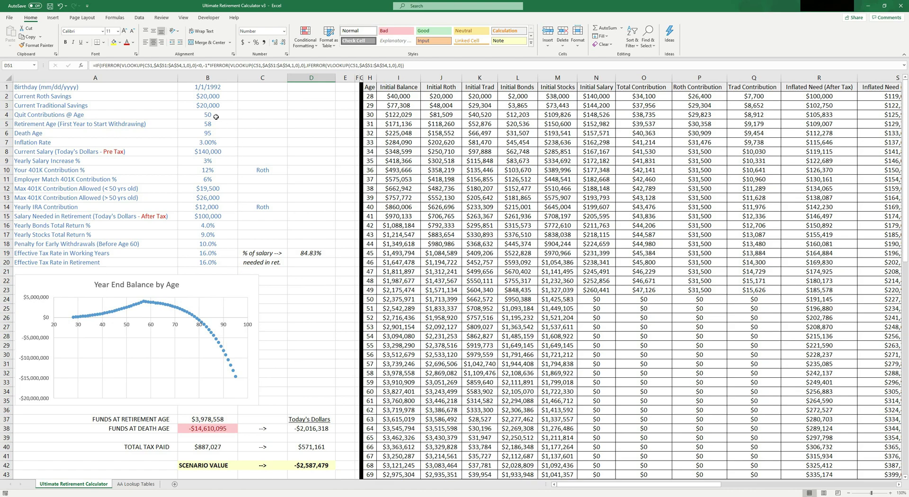
# Step: Set Quit Contributions and Retirement Age to 65, then check the B38 funds-at-death formula
pyautogui.click(208, 115)
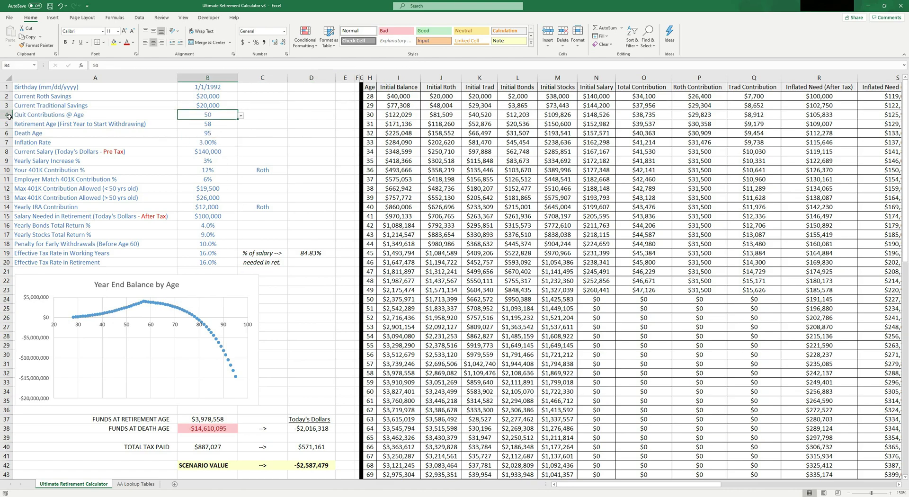
pyautogui.click(6, 115)
pyautogui.click(189, 114)
pyautogui.write('55')
pyautogui.click(280, 116)
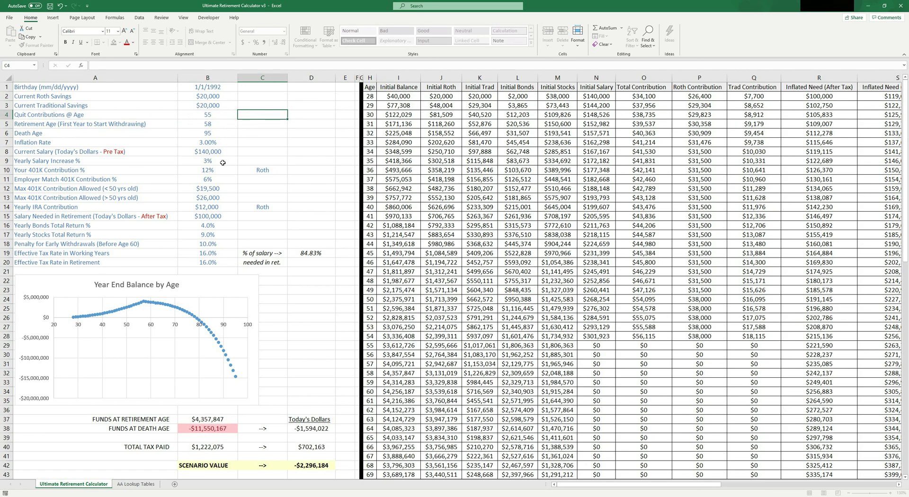
pyautogui.click(211, 116)
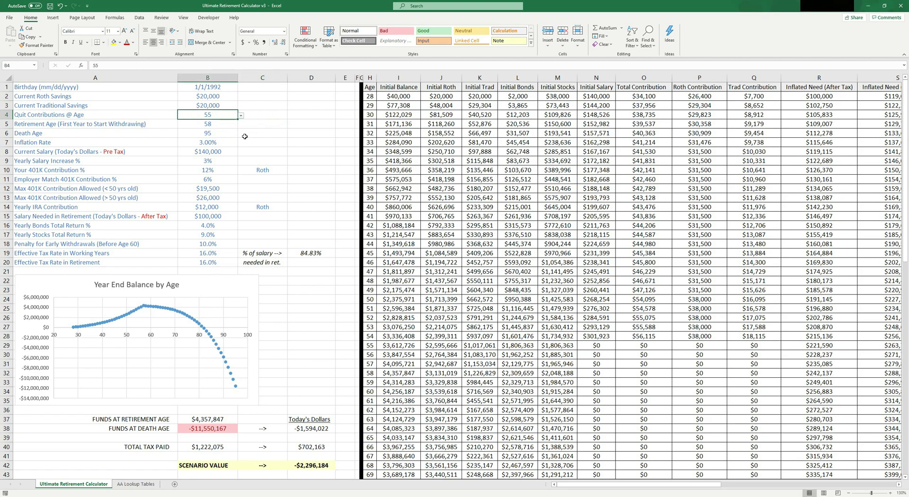
pyautogui.write('65')
pyautogui.press('Return')
pyautogui.write('65')
pyautogui.click(267, 134)
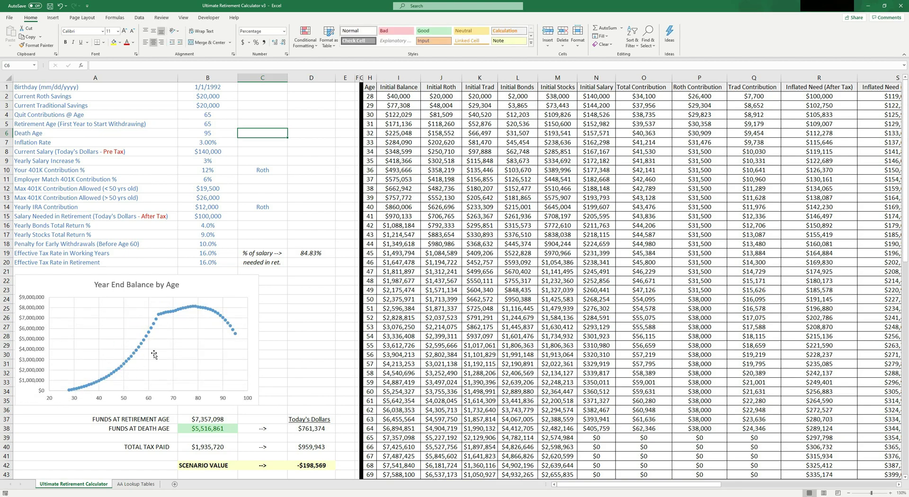
pyautogui.click(204, 426)
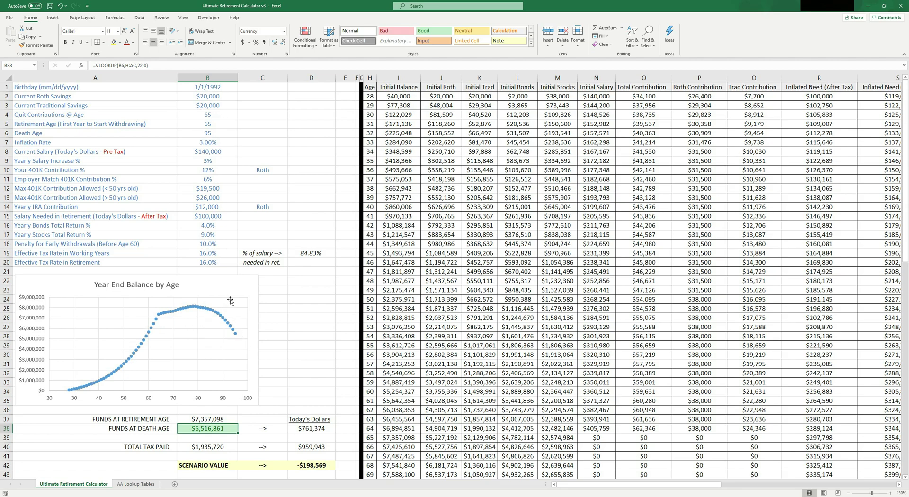
pyautogui.moveTo(568, 485); pyautogui.dragTo(781, 494)
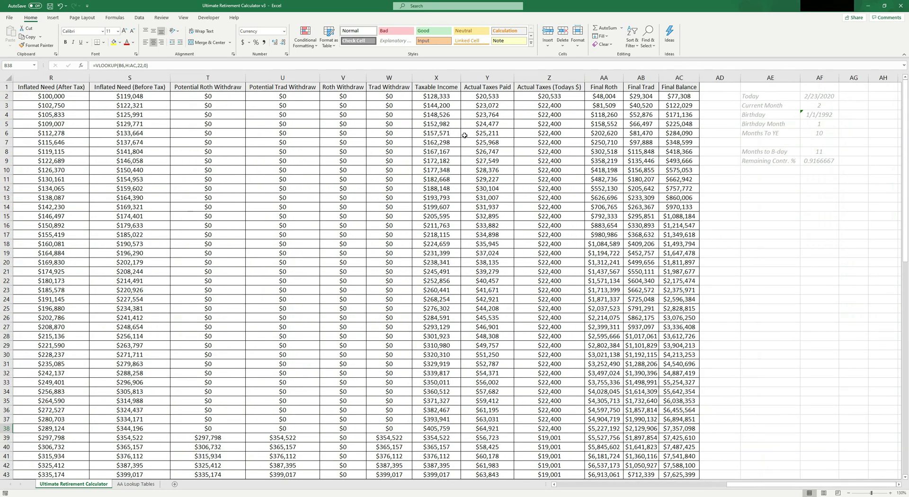
# Step: Review the Roth Withdraw and Trad Withdraw columns V:W, then return to column A
pyautogui.scroll(-4, 435, 142)
pyautogui.scroll(-4, 447, 221)
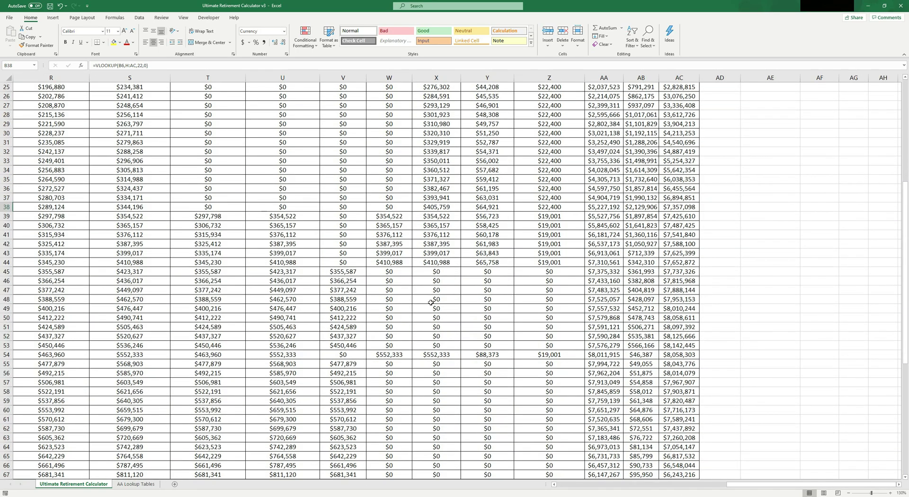
pyautogui.scroll(8, 412, 305)
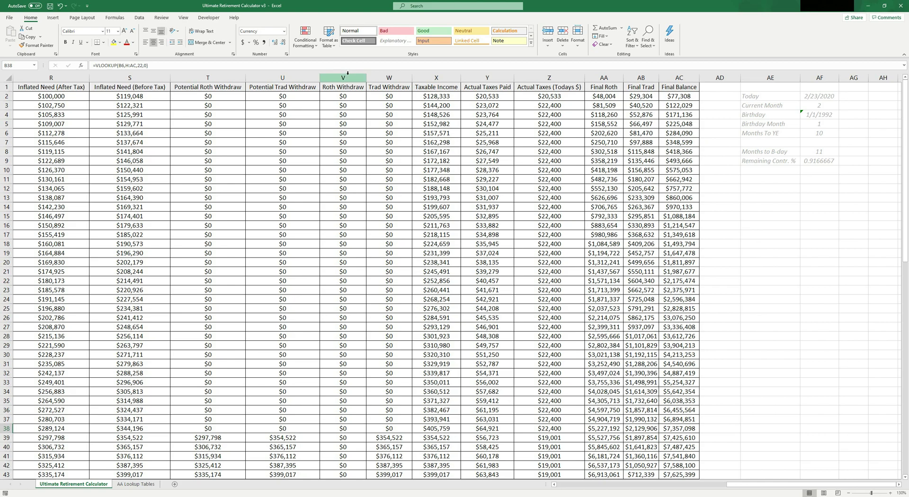
pyautogui.moveTo(348, 76); pyautogui.dragTo(389, 77)
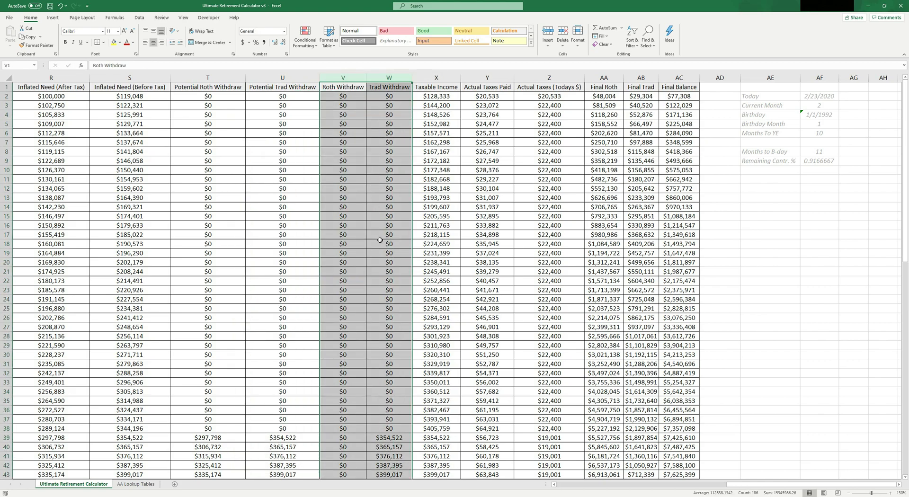
pyautogui.scroll(-4, 385, 236)
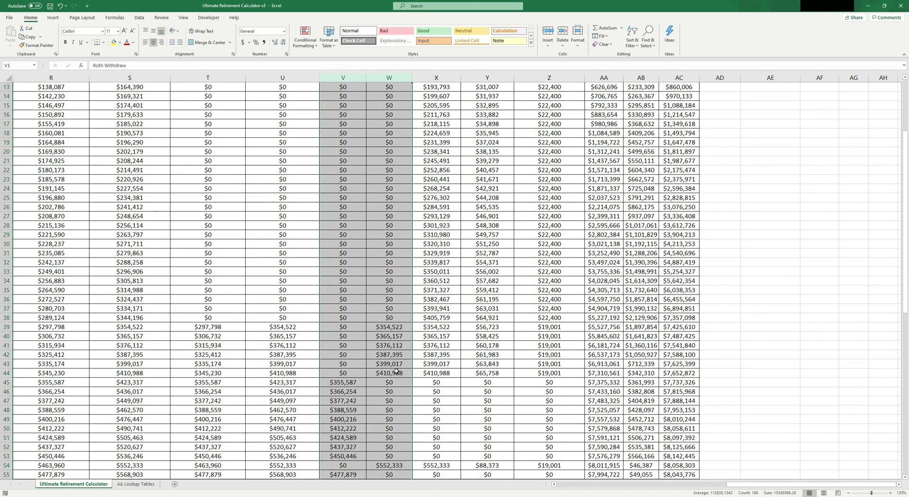
pyautogui.scroll(-2, 352, 379)
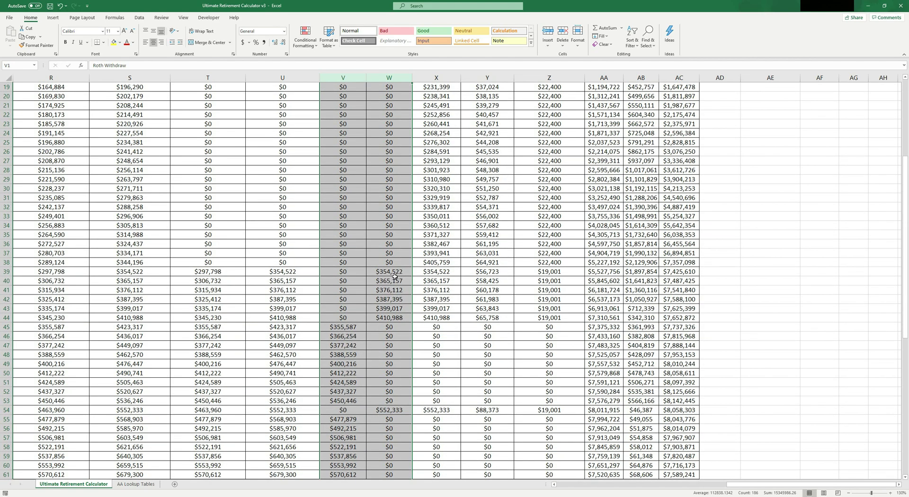
pyautogui.scroll(6, 398, 271)
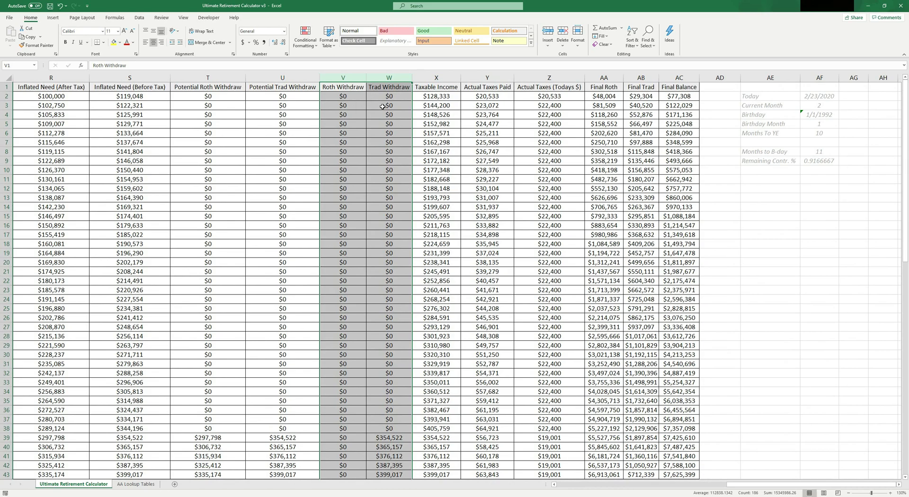
pyautogui.scroll(-6, 383, 106)
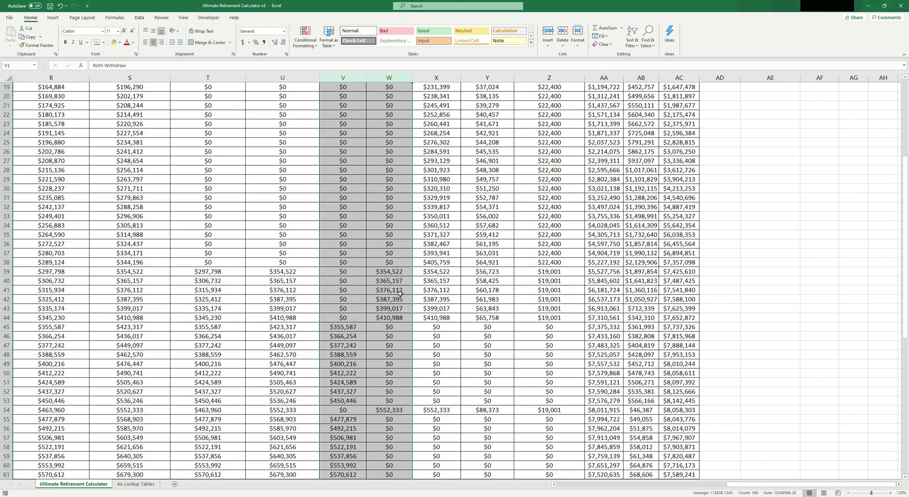
pyautogui.scroll(6, 398, 300)
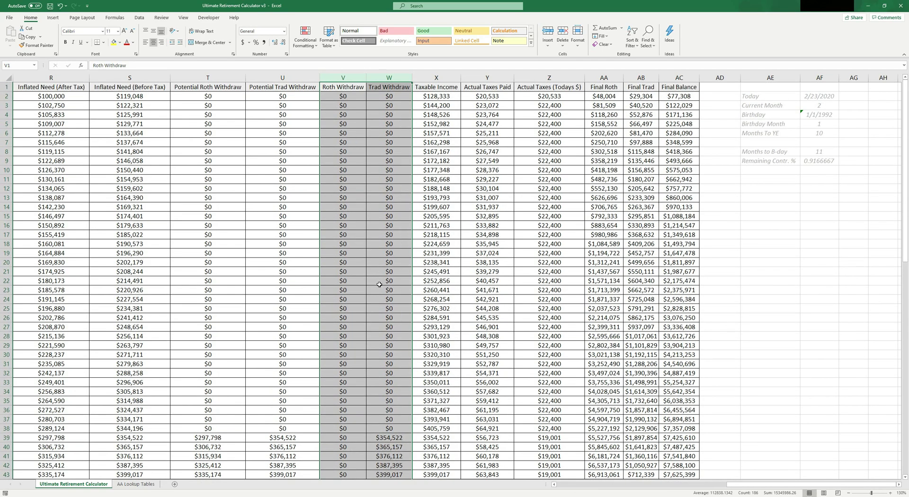
pyautogui.scroll(-8, 384, 247)
pyautogui.scroll(8, 389, 307)
pyautogui.moveTo(750, 485); pyautogui.dragTo(580, 486)
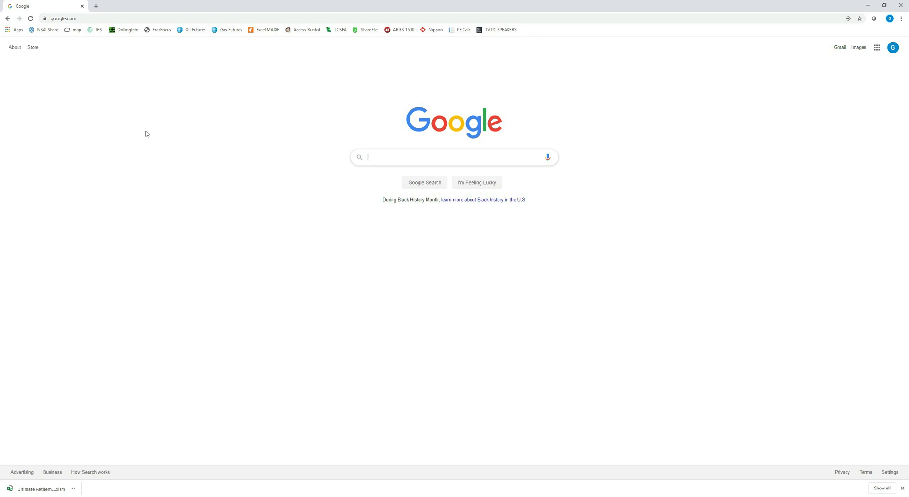
# Step: Open the pasted 1drv.ms OneDrive share link in Chrome's address bar
pyautogui.click(89, 17)
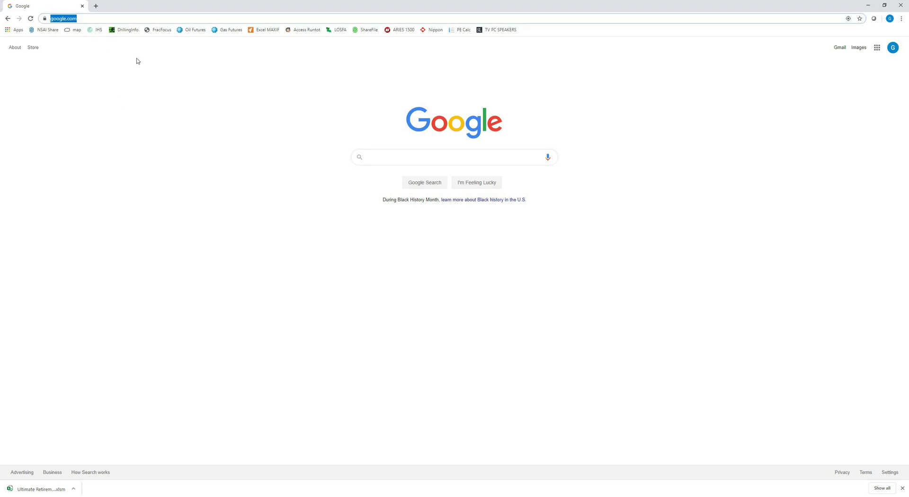
pyautogui.press('Return')
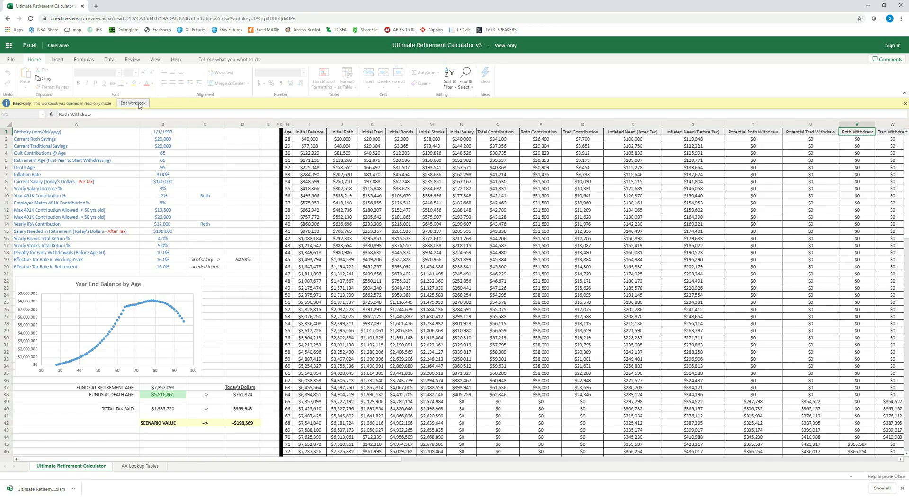
# Step: Switch the online workbook to editing and download a copy through File > Save As
pyautogui.click(133, 104)
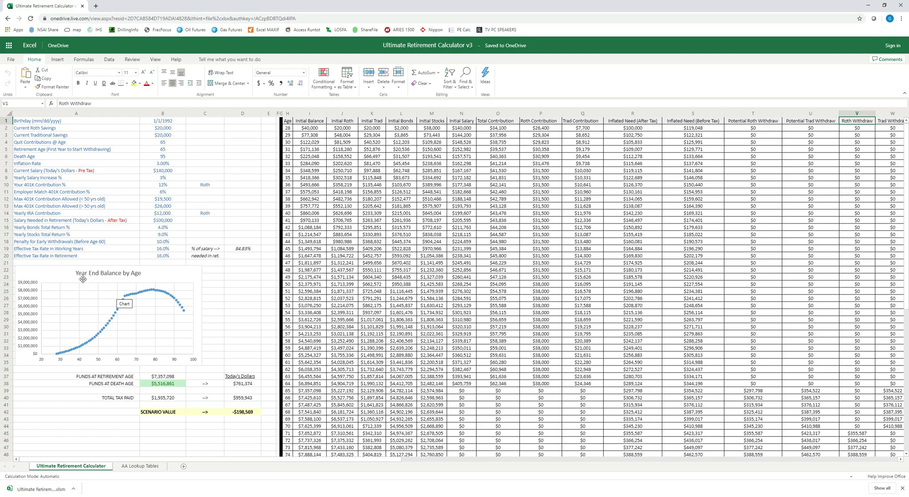
pyautogui.click(12, 61)
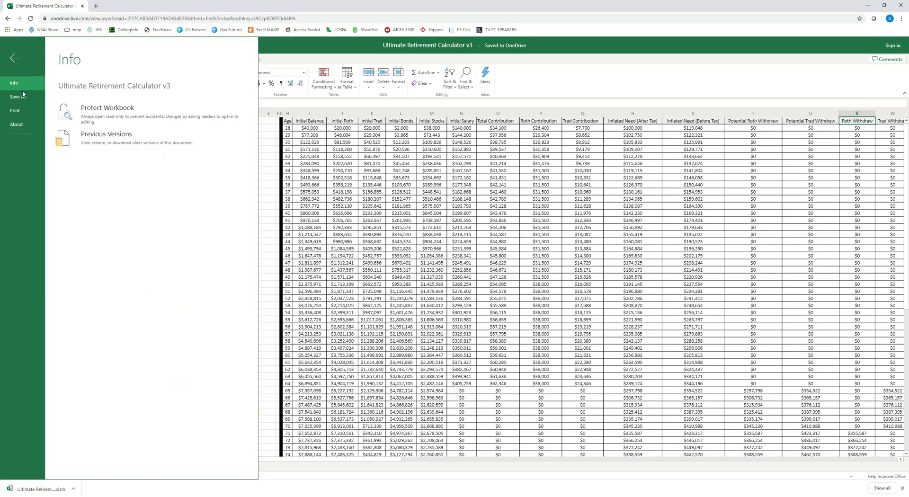
pyautogui.click(19, 97)
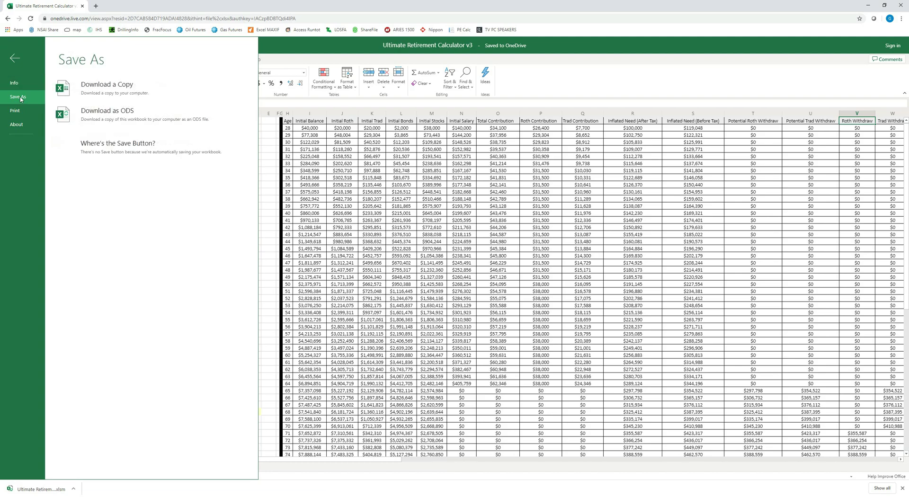
pyautogui.click(114, 92)
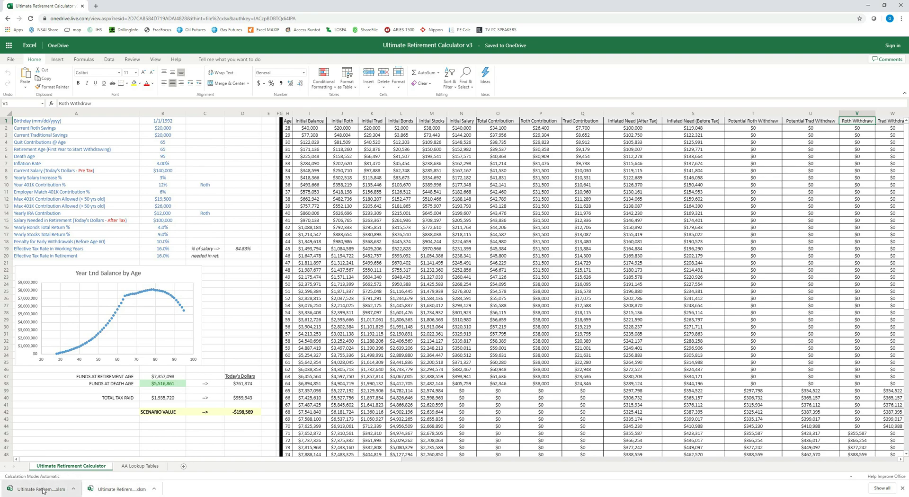
# Step: Open the downloaded Ultimate Retirement Calculator v3 (2) in Excel, enabling editing and content
pyautogui.click(43, 490)
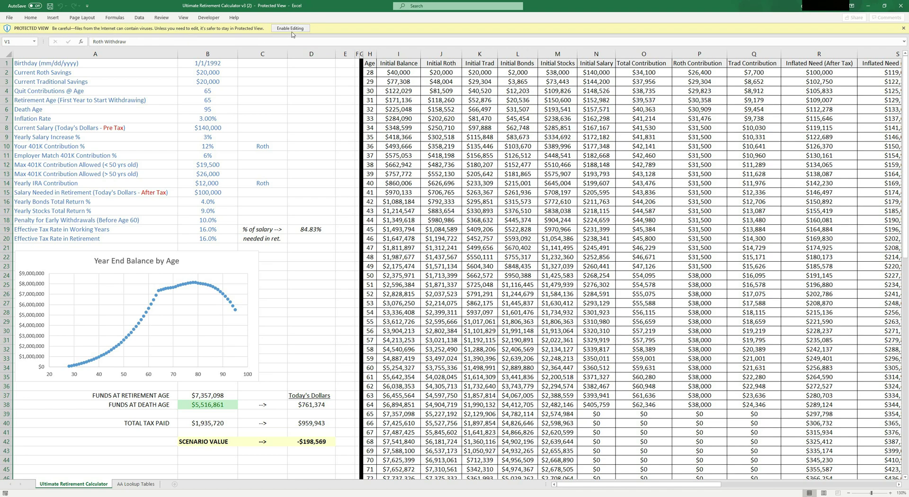
pyautogui.click(291, 29)
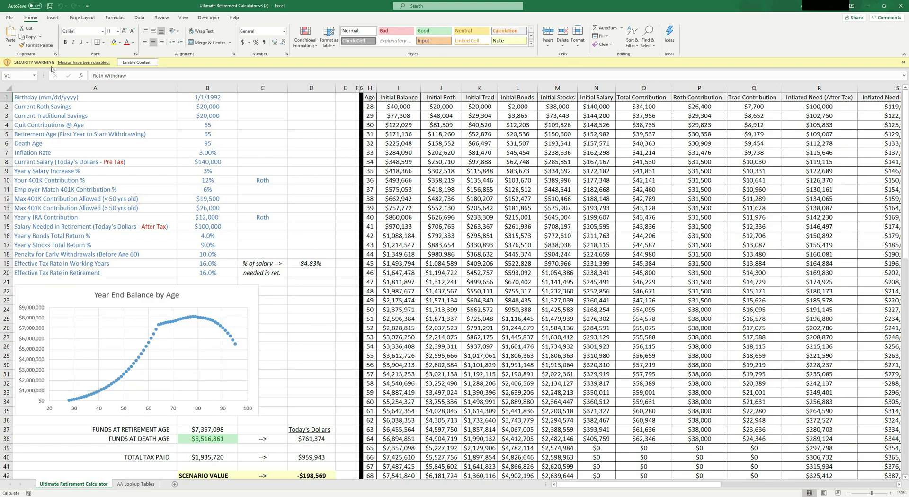
pyautogui.click(144, 63)
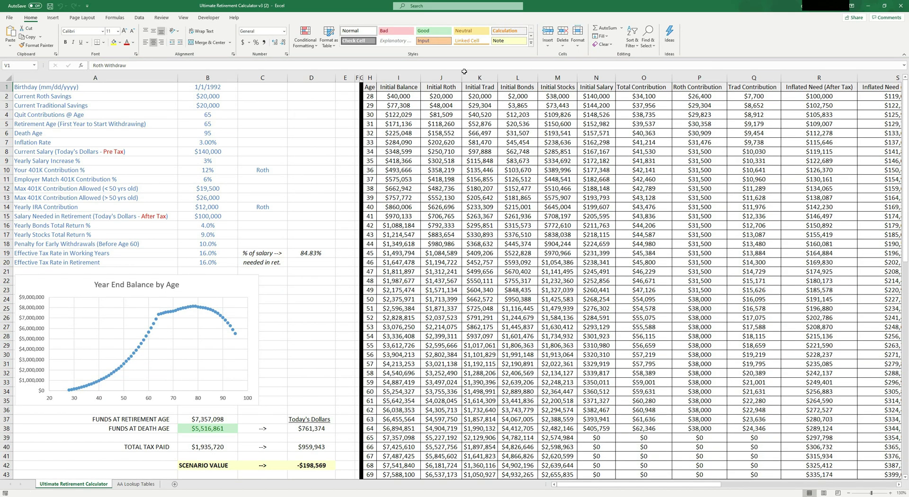